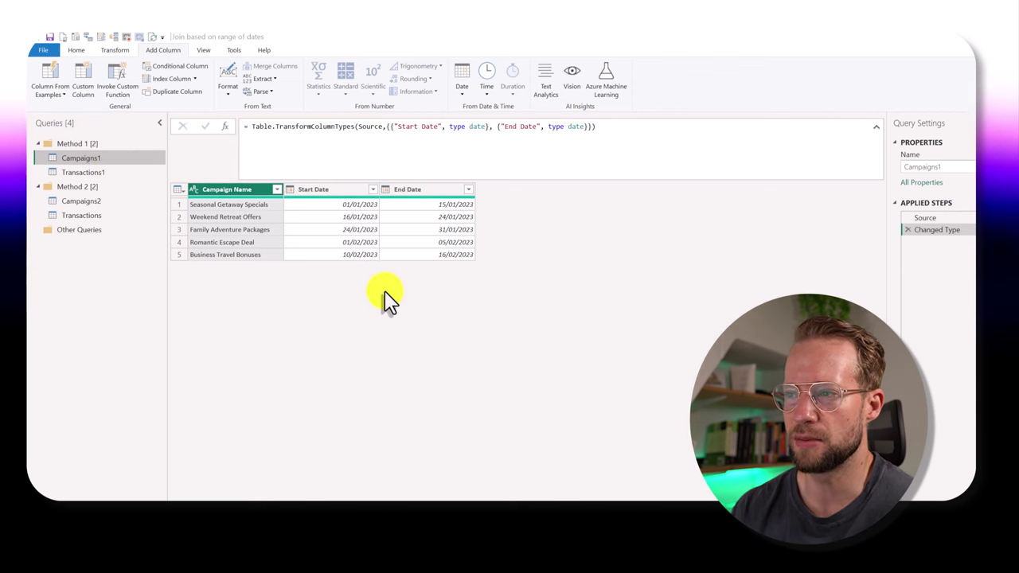
Add a custom column named CampaignName to the Transactions1 query with the formula Campaigns1
click(112, 174)
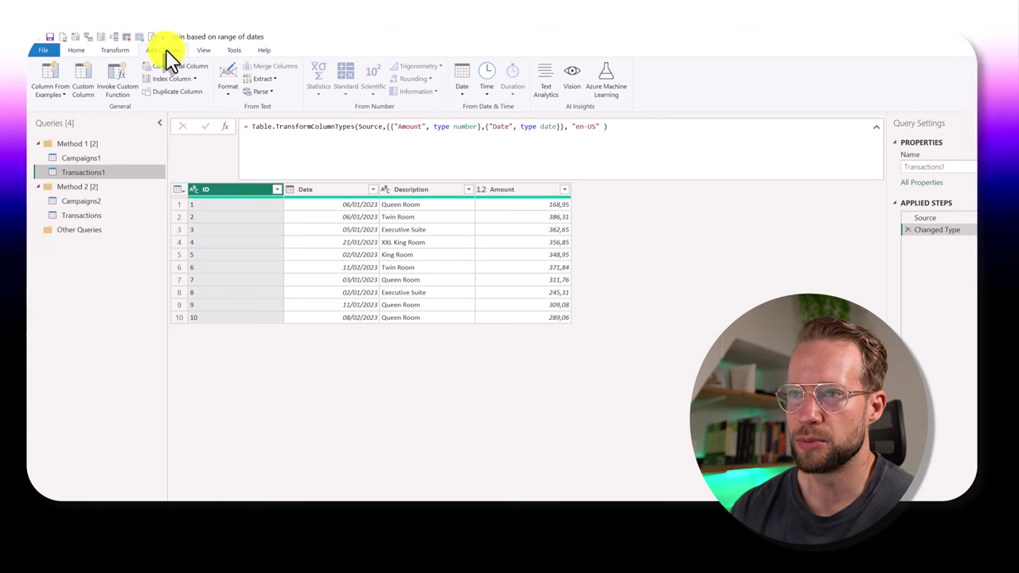
click(85, 91)
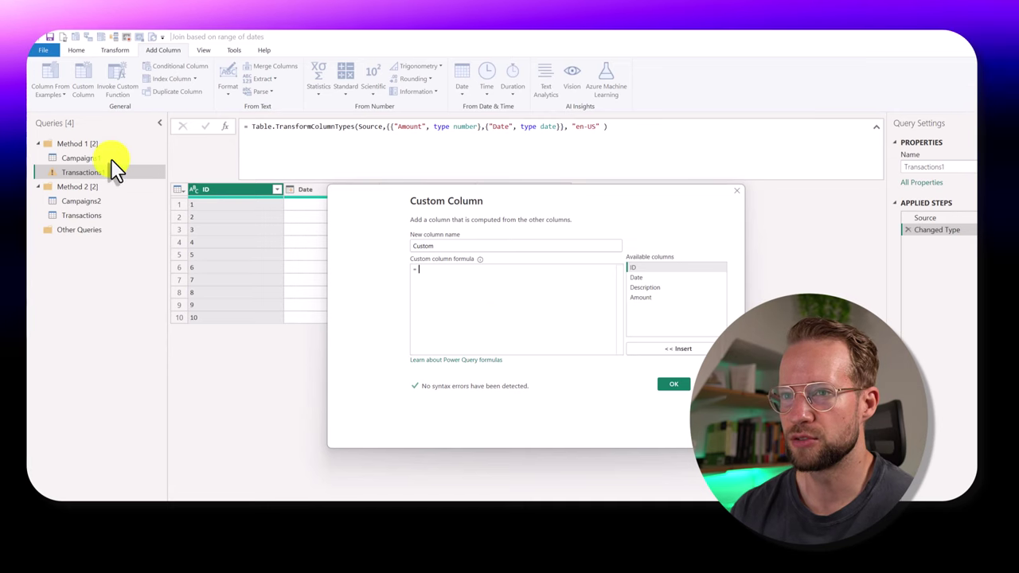
text(Campaigns1)
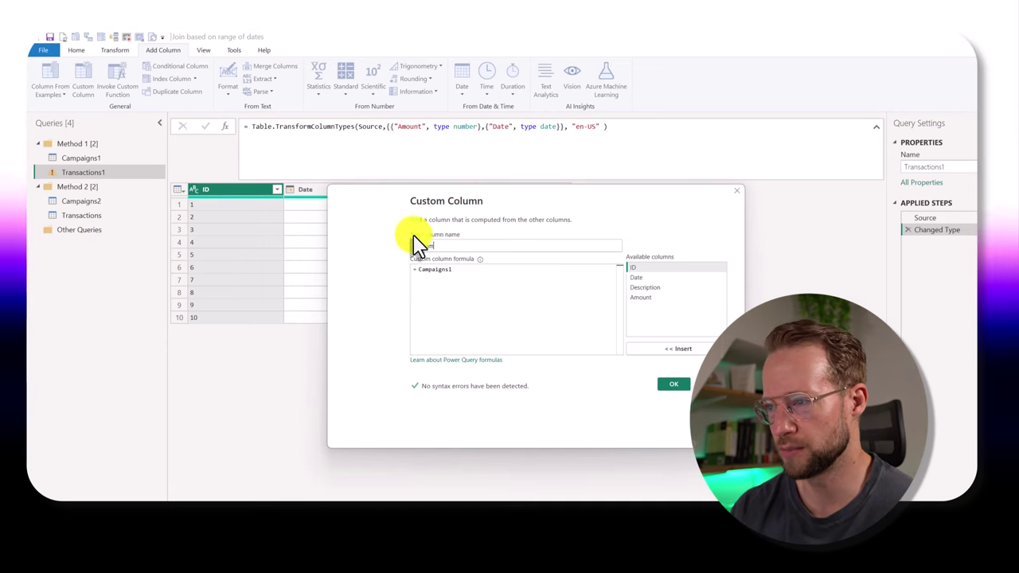
drag(434, 246, 378, 250)
text(CampaignName)
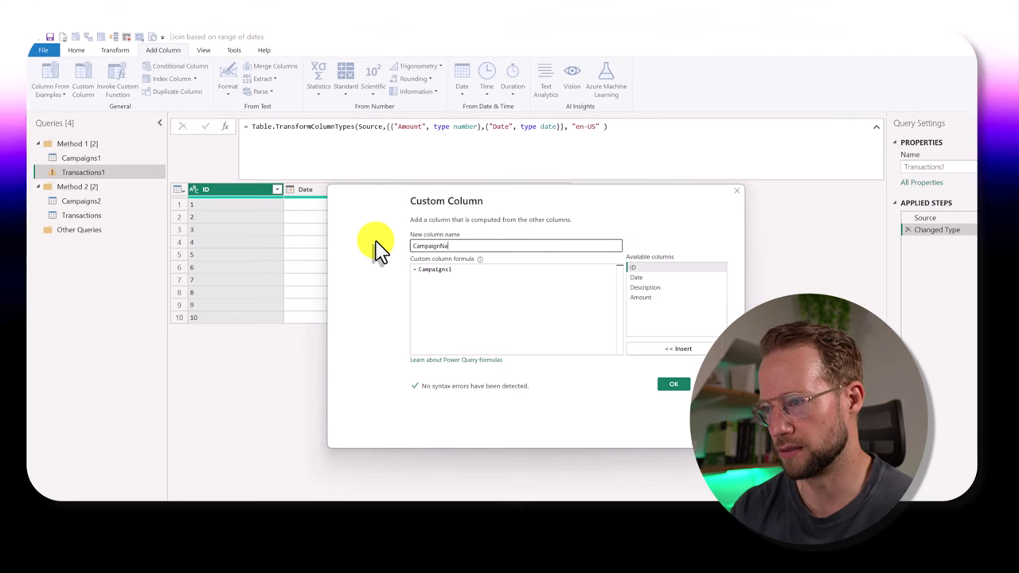
click(669, 386)
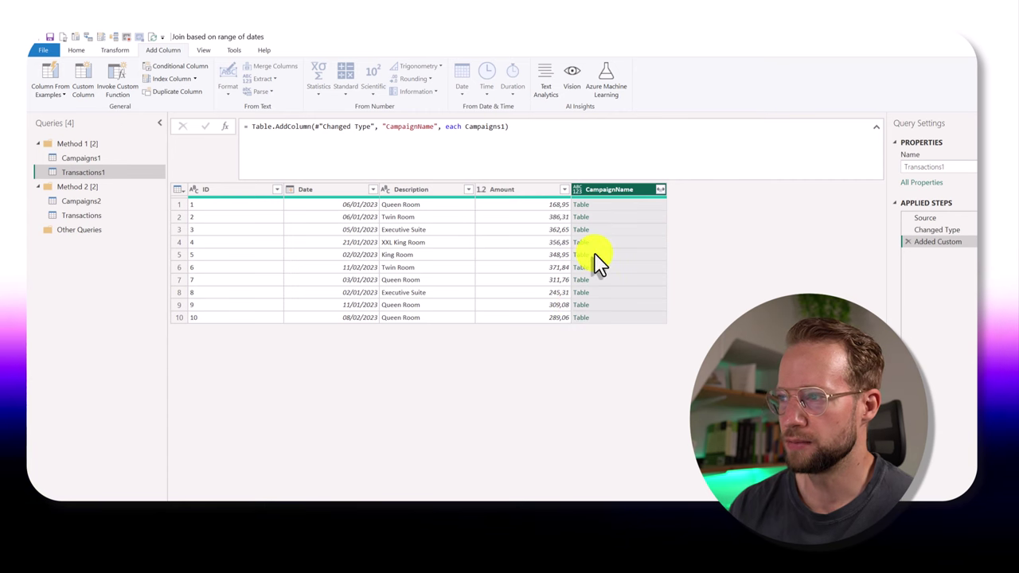
Preview the nested campaign table in the first CampaignName row, compare it with that row's Date, and enlarge the data grid above the preview
click(610, 206)
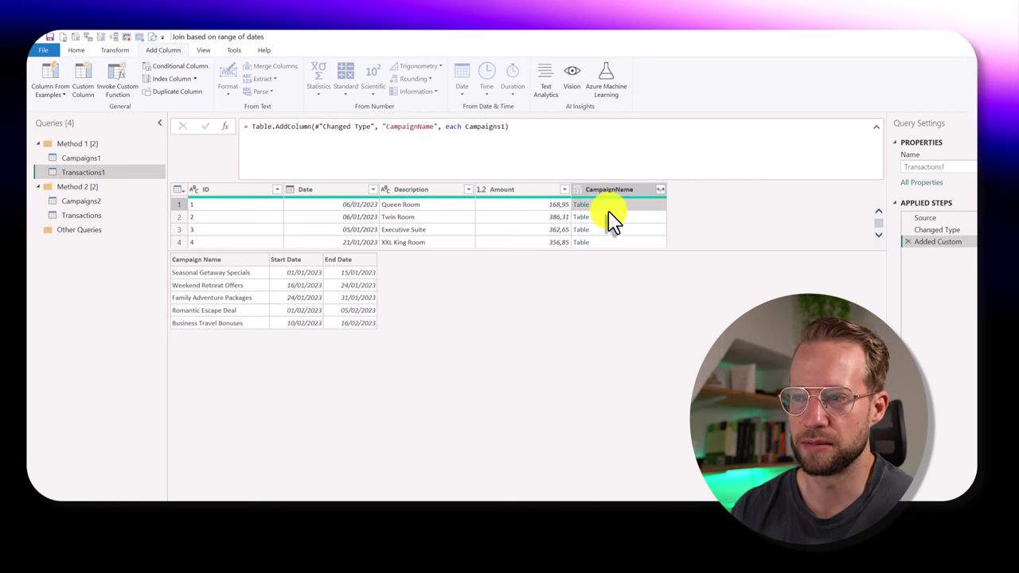
drag(587, 247, 582, 269)
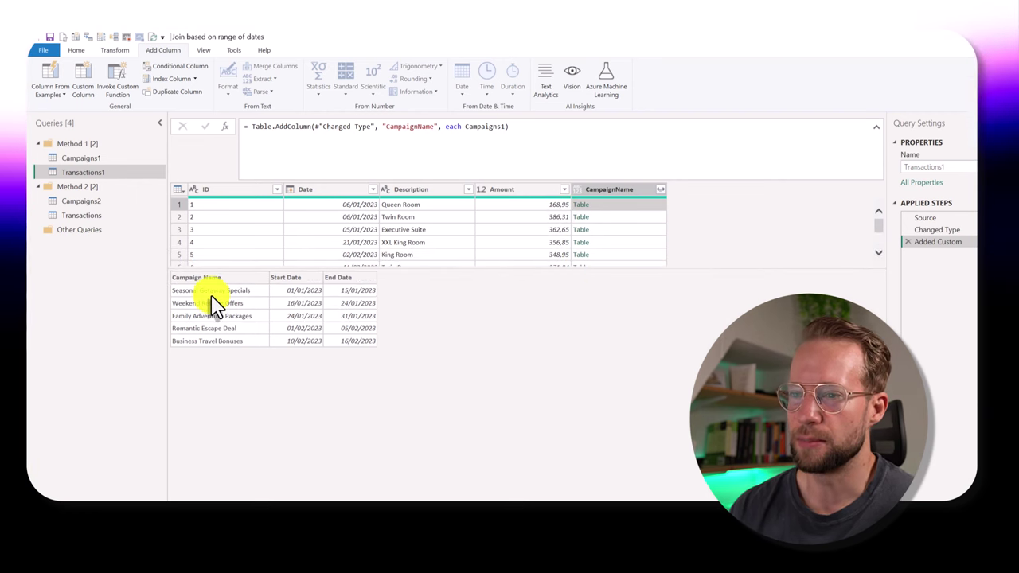
click(354, 206)
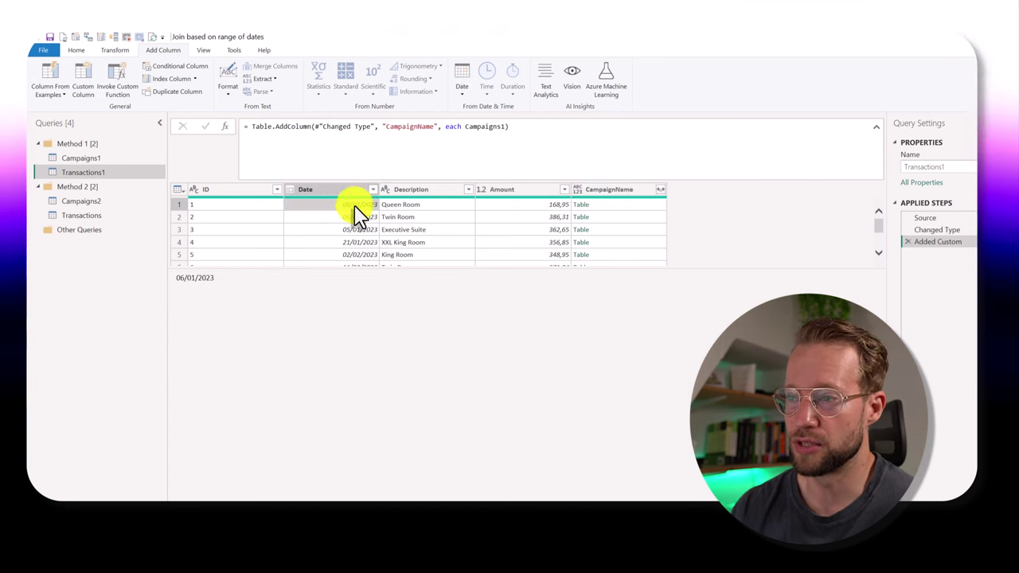
click(605, 207)
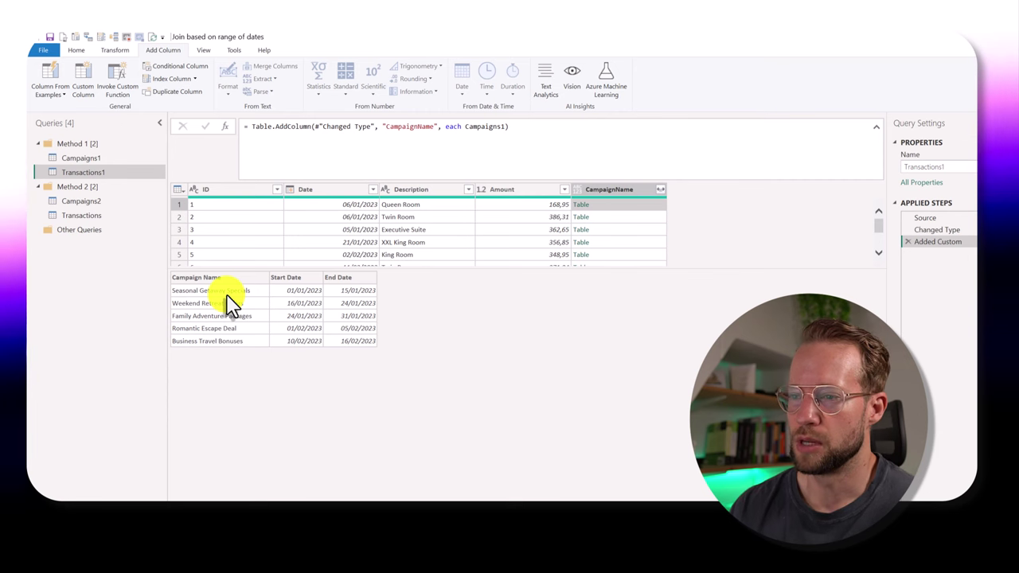
mouse_move(606, 207)
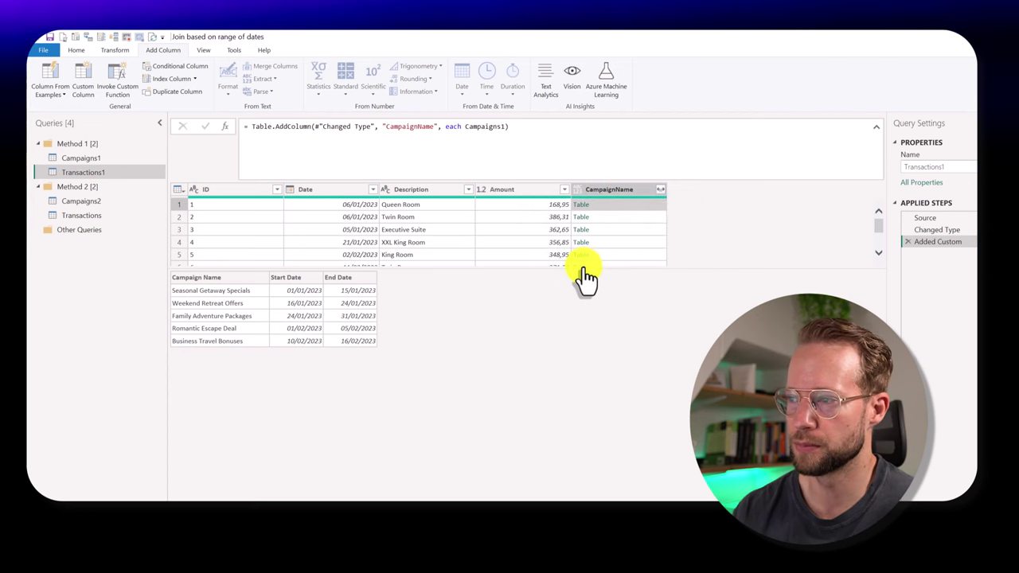
drag(584, 270, 568, 312)
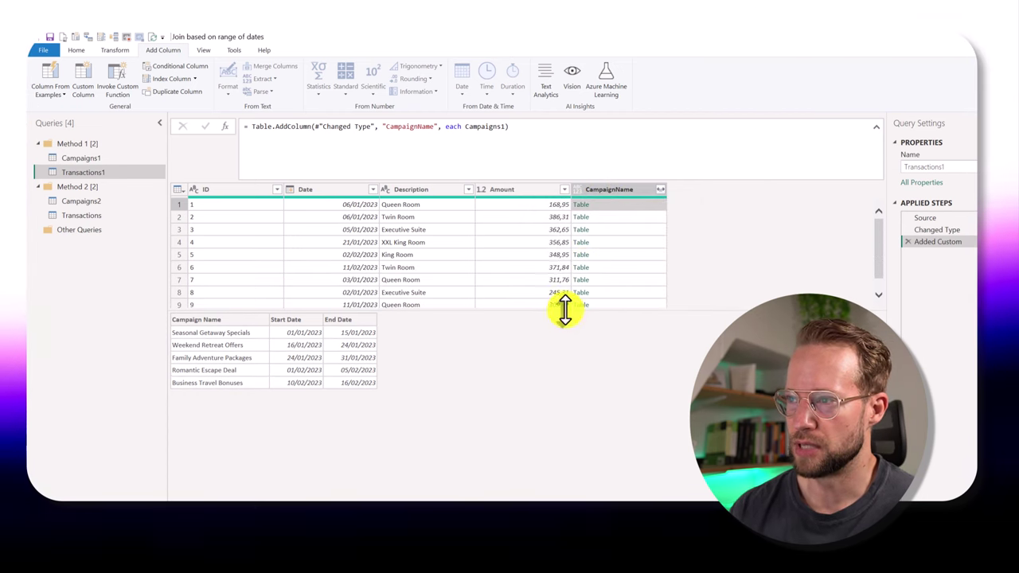
Put the Campaigns1 reference on its own line in the CampaignName formula and wrap it in Table.SelectRows
click(466, 126)
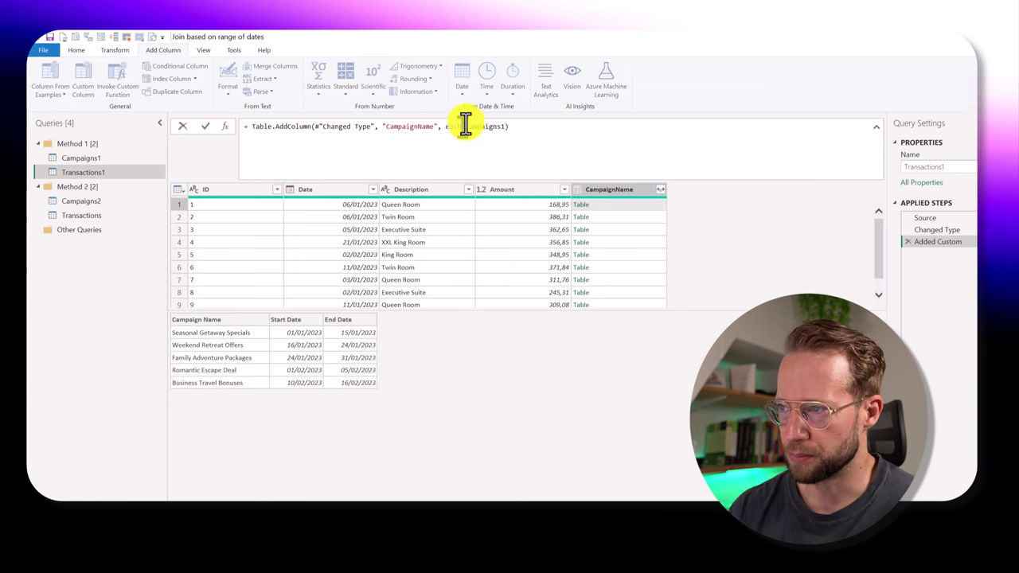
key(shift+Return)
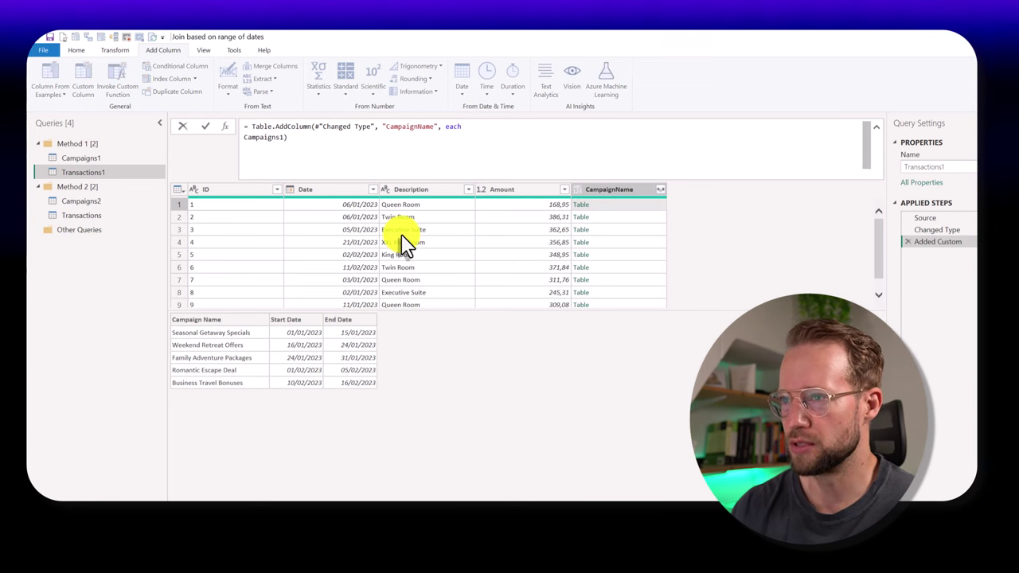
text(Table.SelectRow)
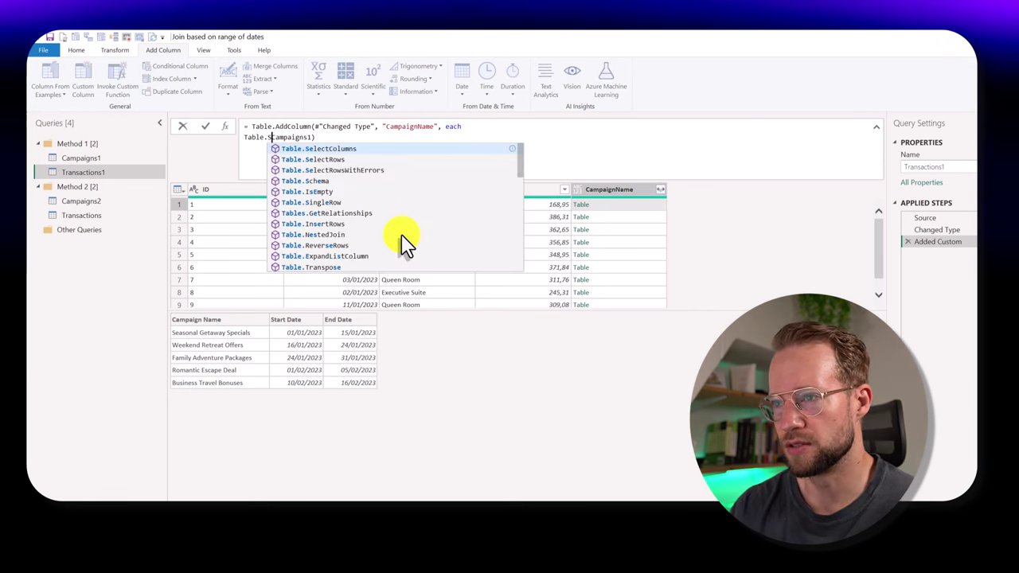
text(s()
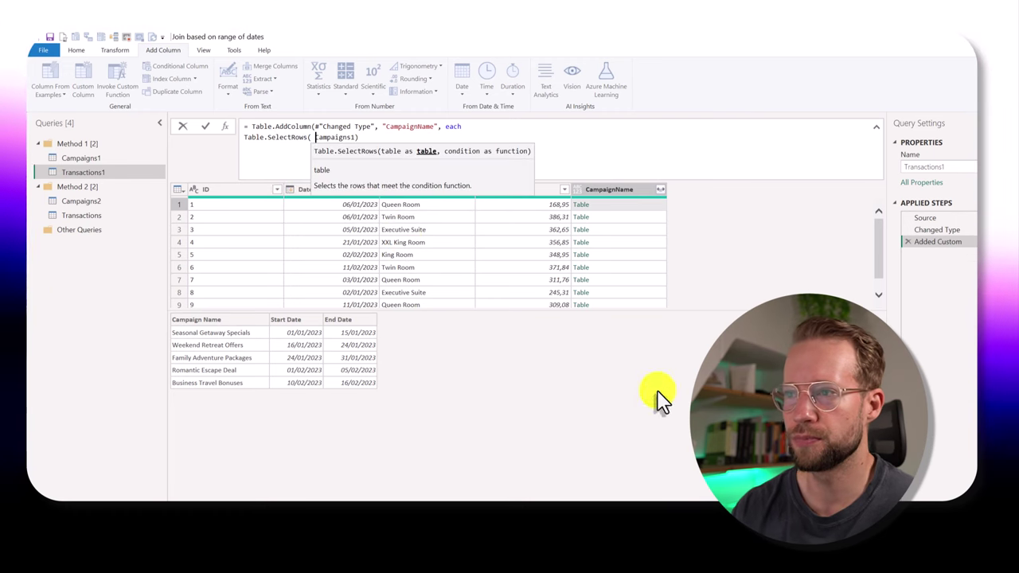
click(363, 158)
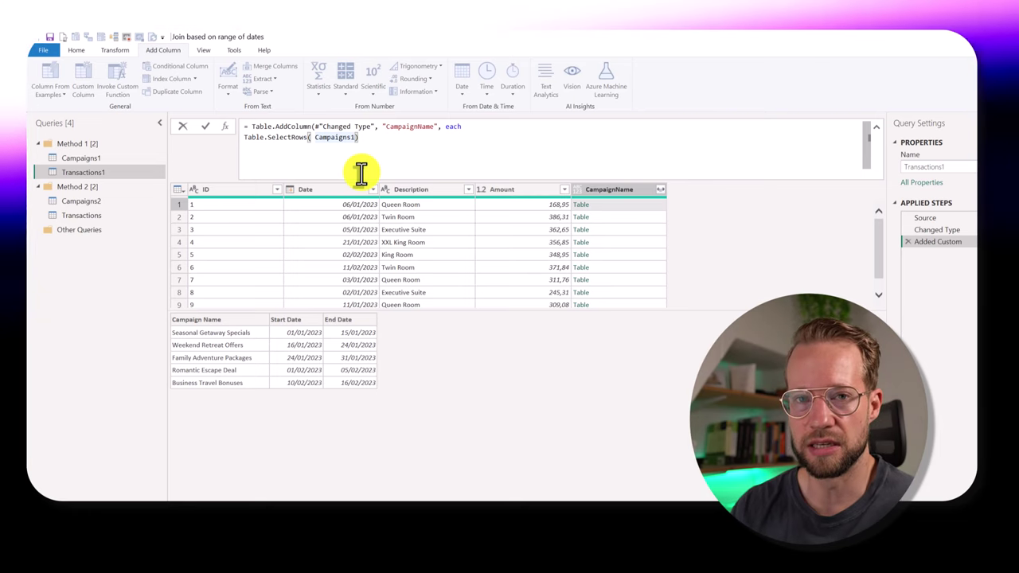
Add the row condition each [Start Date] <= [Date] to Table.SelectRows, apply the formula and preview the first row's table
text(,)
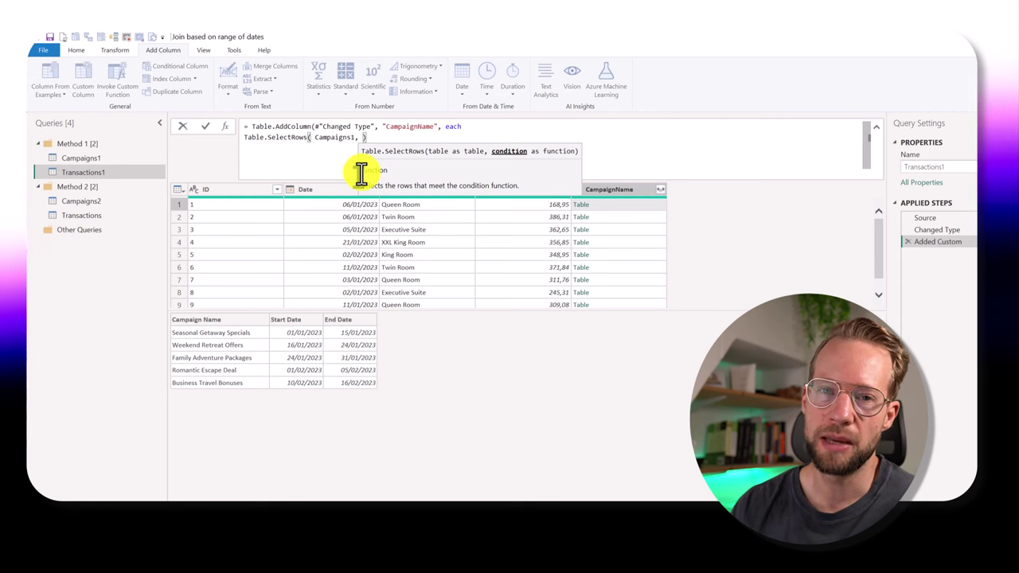
text(each [Start Date] <=)
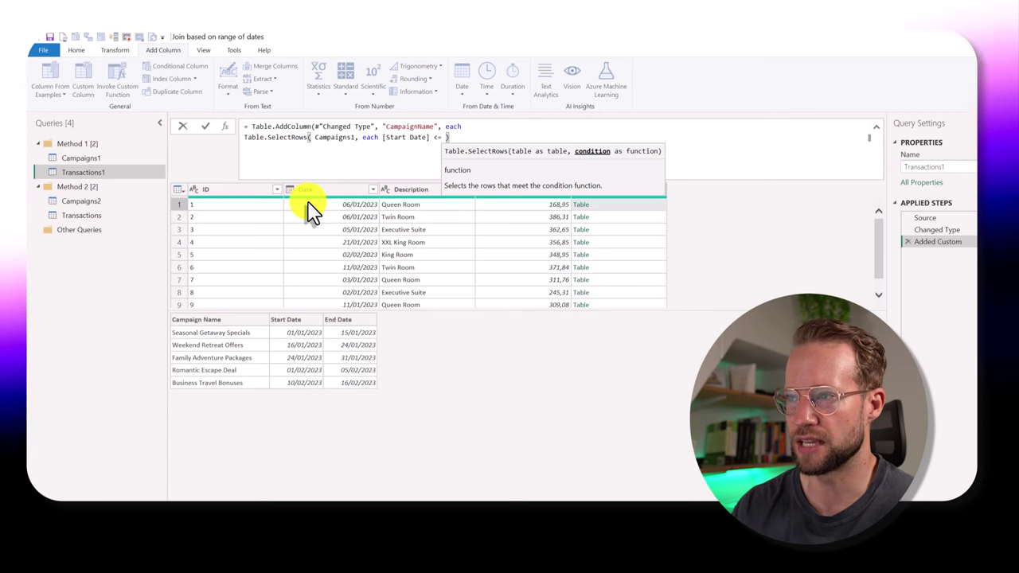
text([Date] )
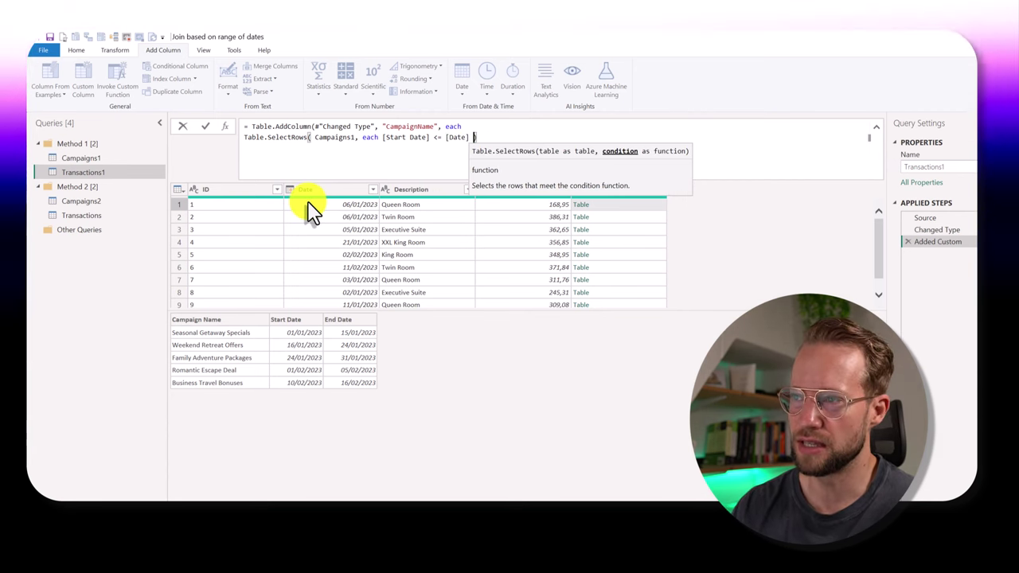
text( ))
key(Return)
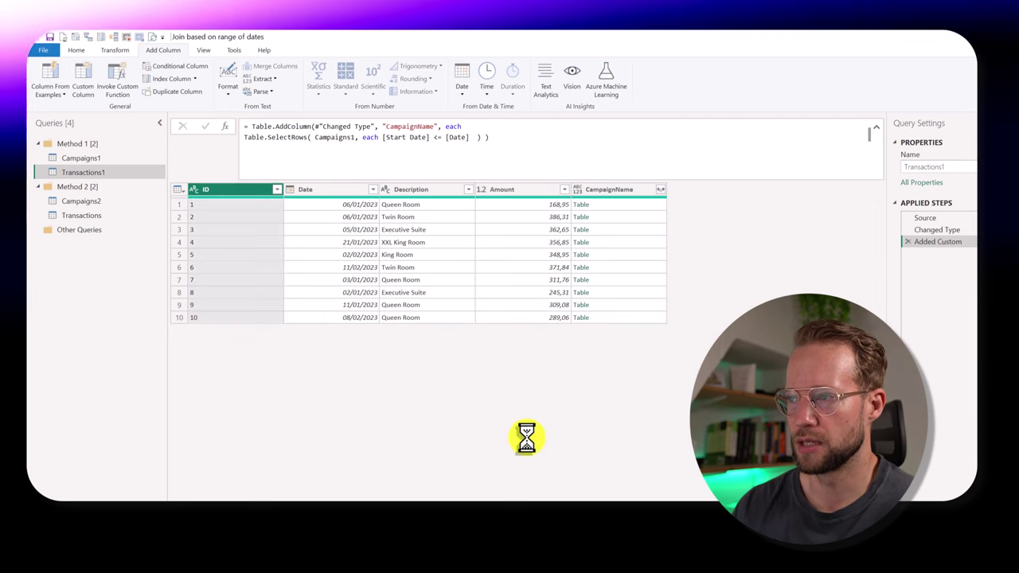
click(621, 204)
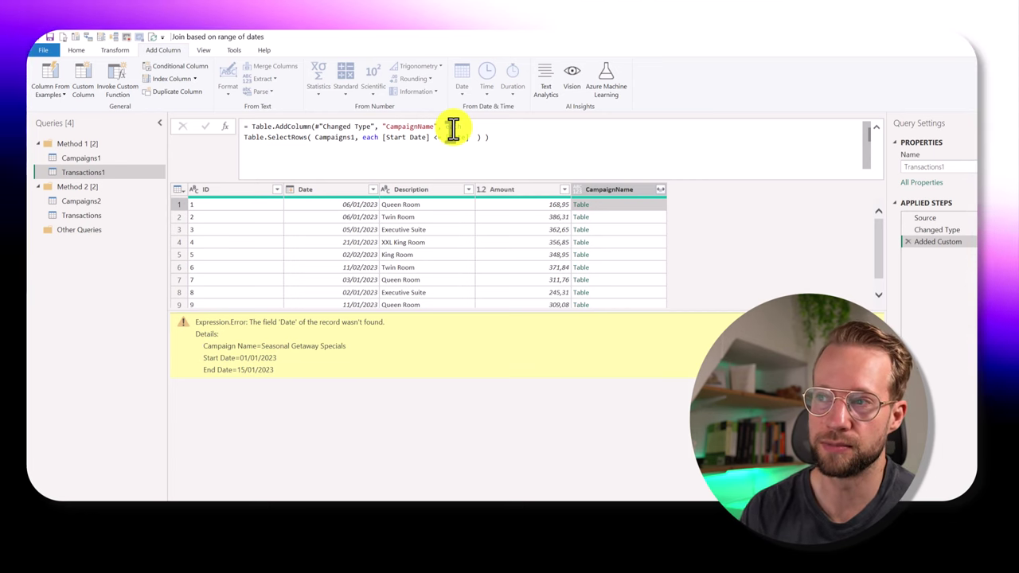
Replace the outer each in the Table.AddColumn formula with the explicit function syntax (_) =>
double_click(453, 127)
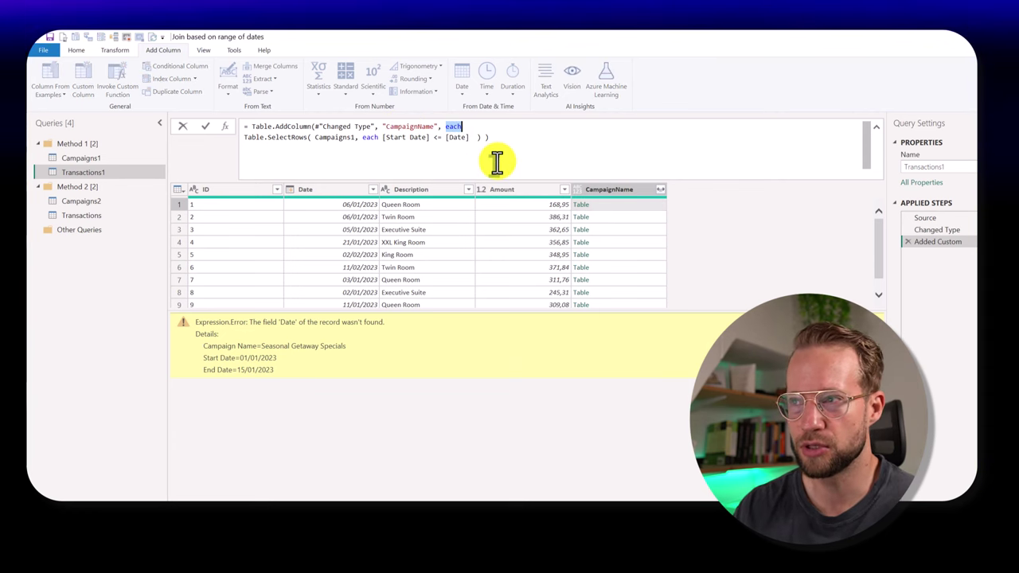
text((_) =>)
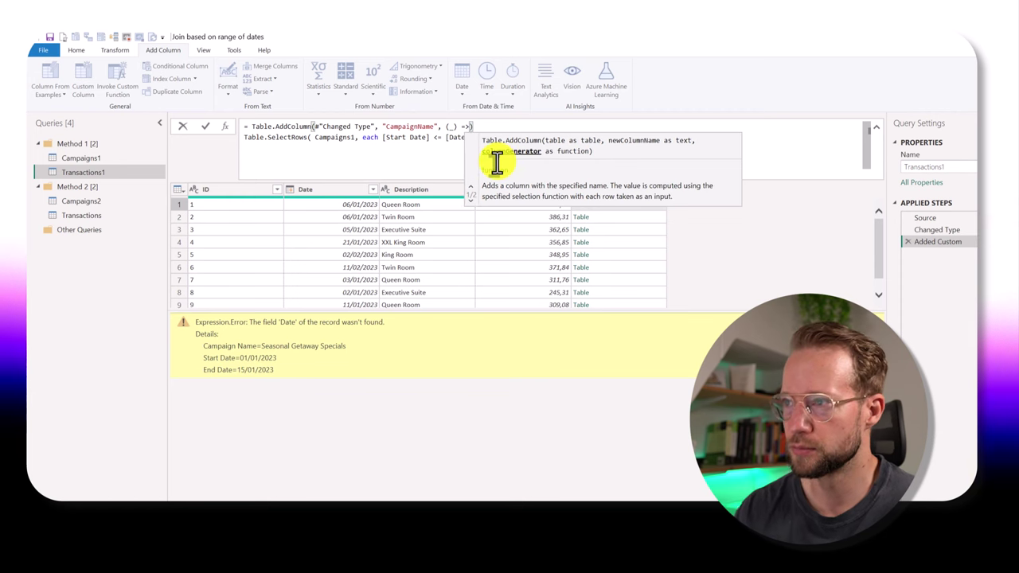
key(Return)
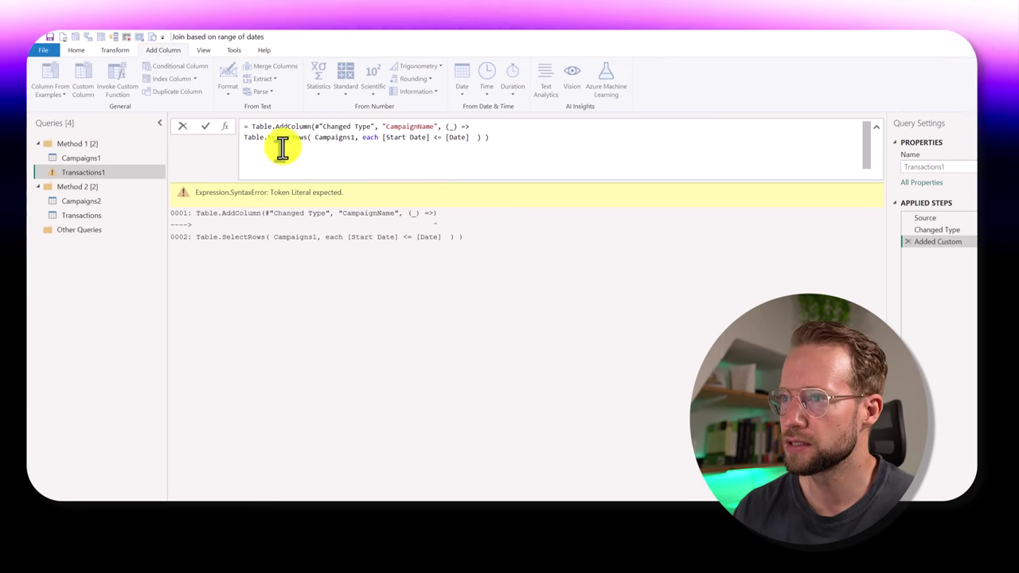
Rewrite the Table.SelectRows condition as (_) => _[Start Date] <= _[Date], apply it and preview the first row's table
double_click(373, 138)
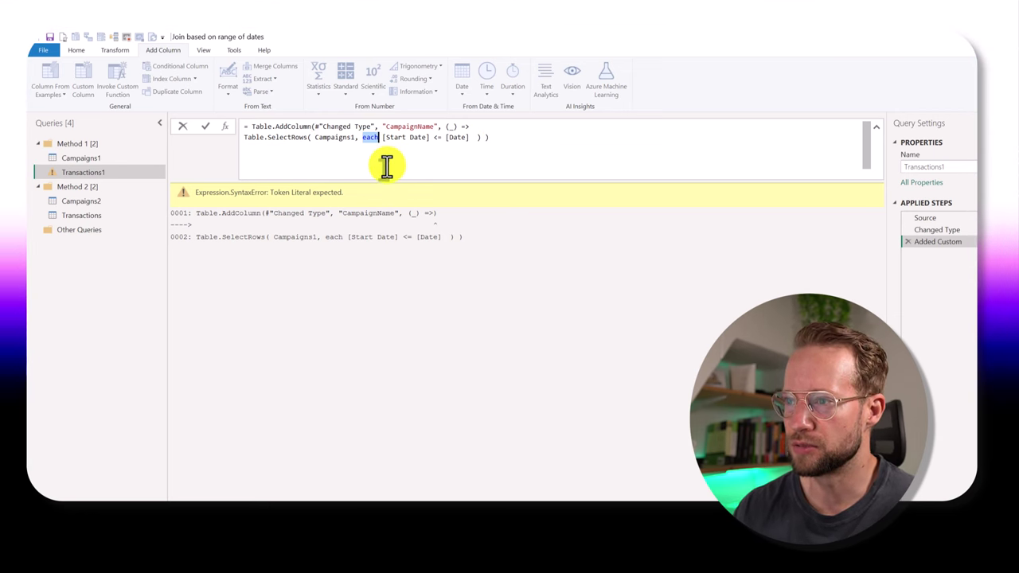
text((_))
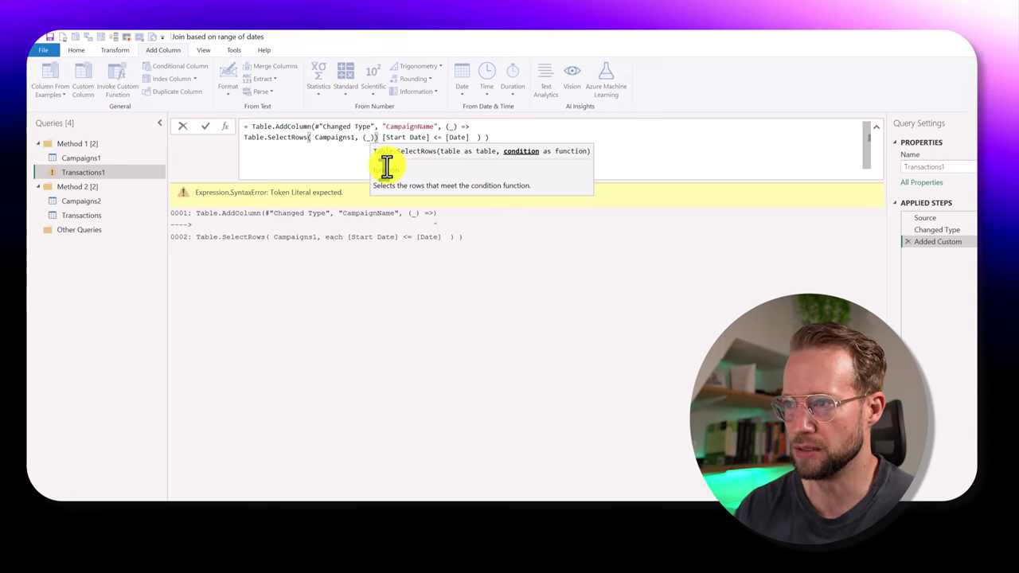
key(super+shift+4)
key(Escape)
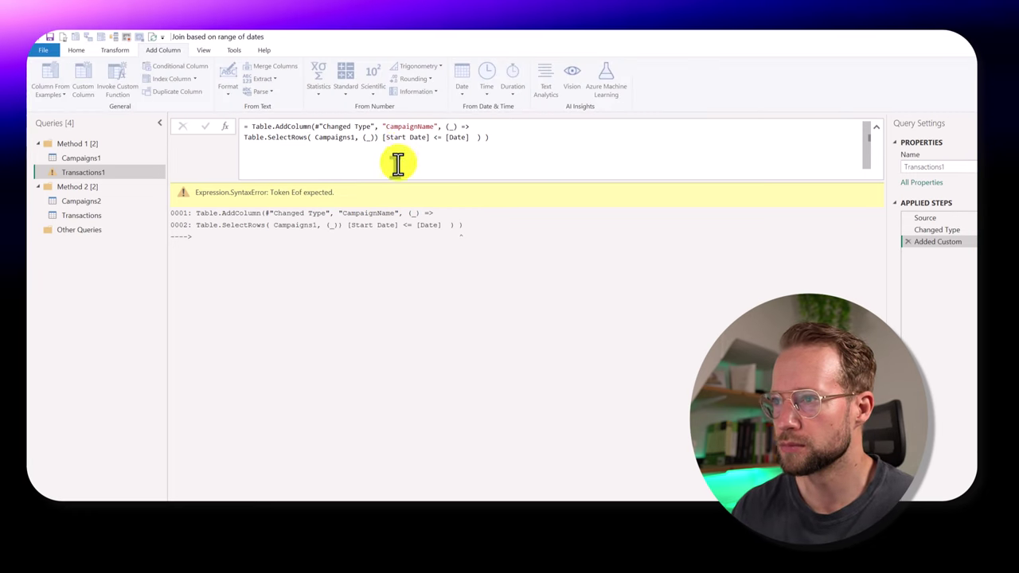
key(BackSpace)
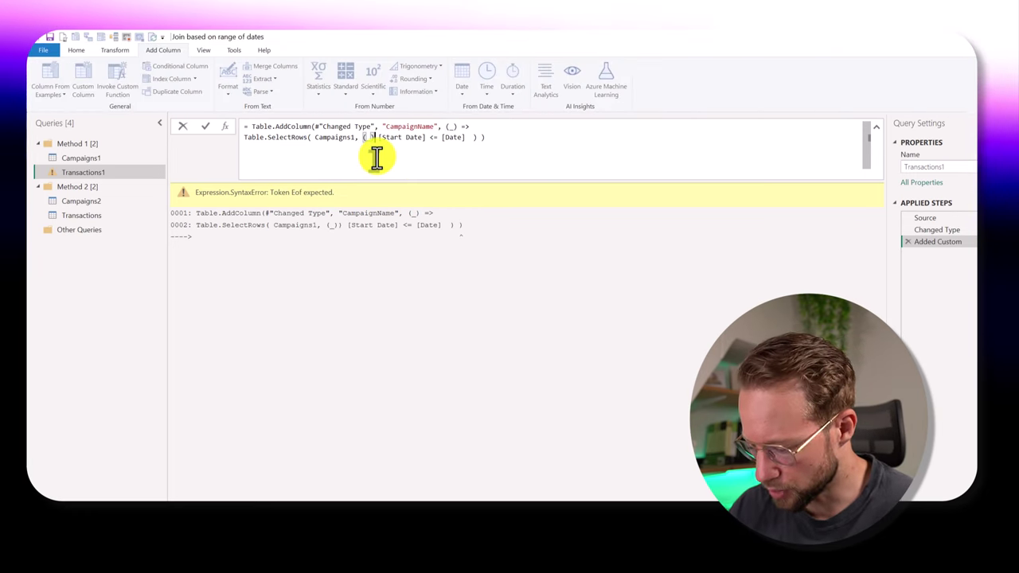
text(= )
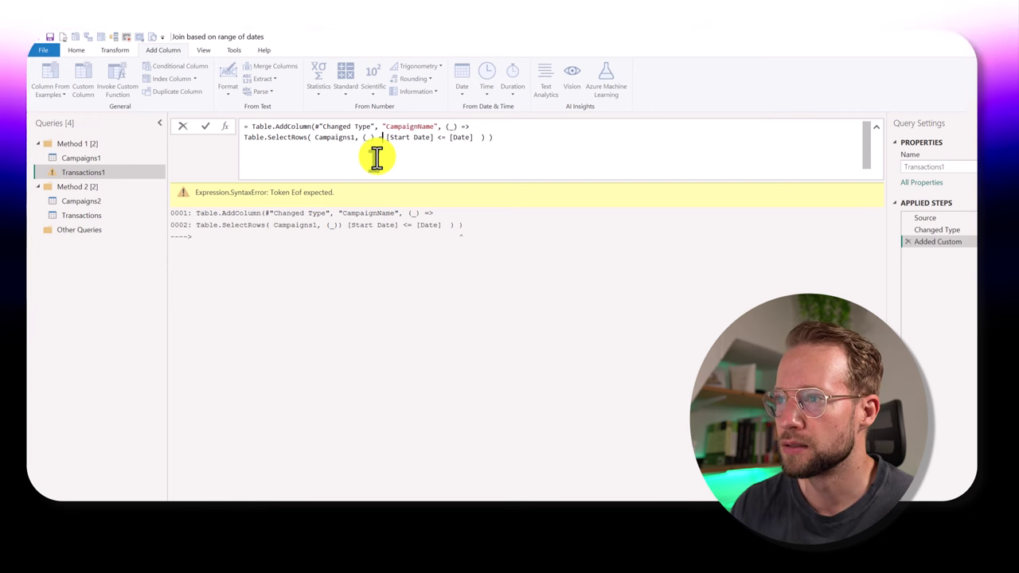
text(> _)
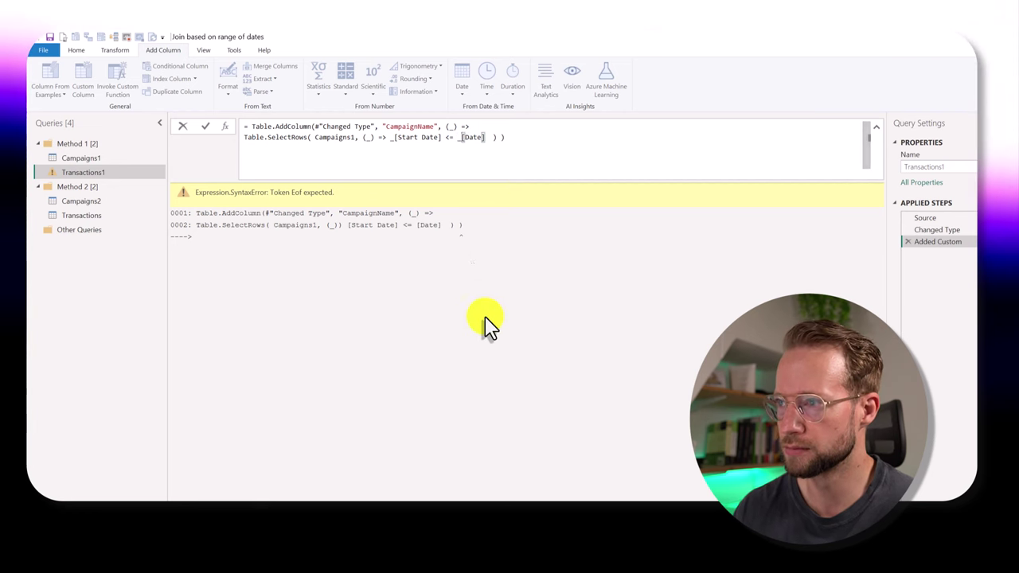
key(Return)
click(611, 205)
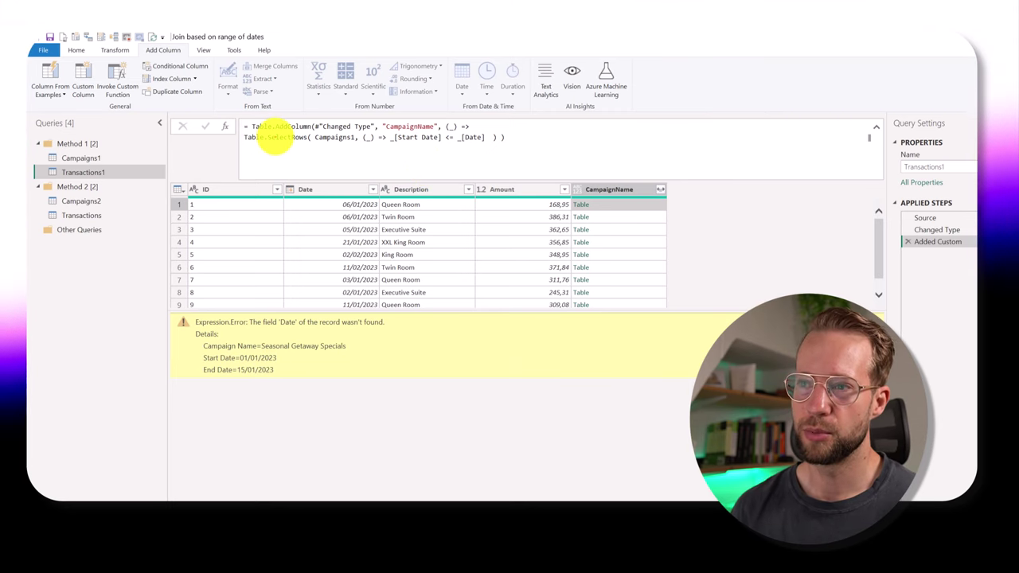
Rename the outer function parameter in the Table.AddColumn formula from an underscore to T
drag(244, 132, 471, 145)
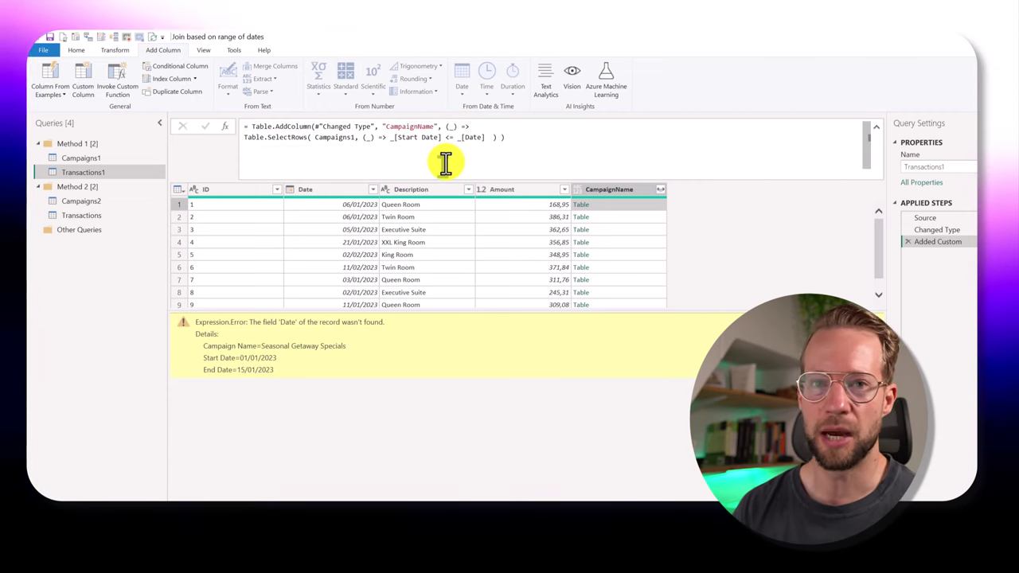
click(451, 126)
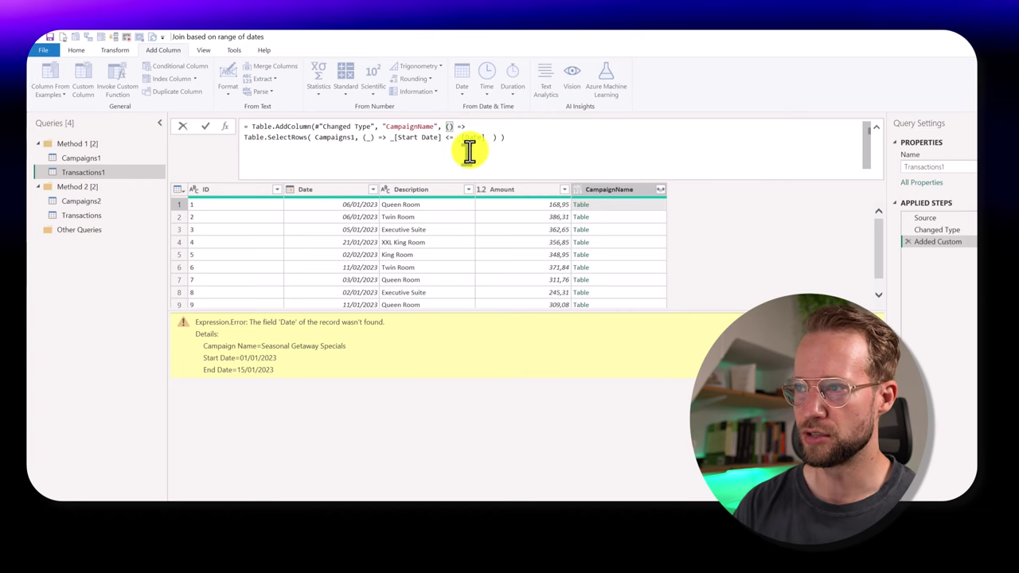
text(T)
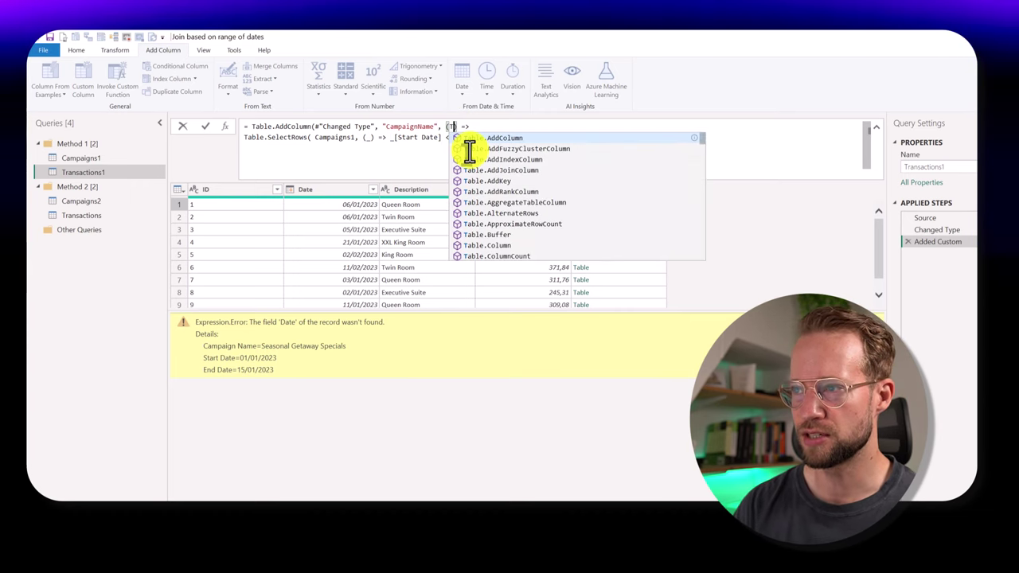
Rewrite the Table.SelectRows condition as (C) => C[Start Date] <= T[Date], apply the formula and preview the first row's table
double_click(367, 137)
key(Print)
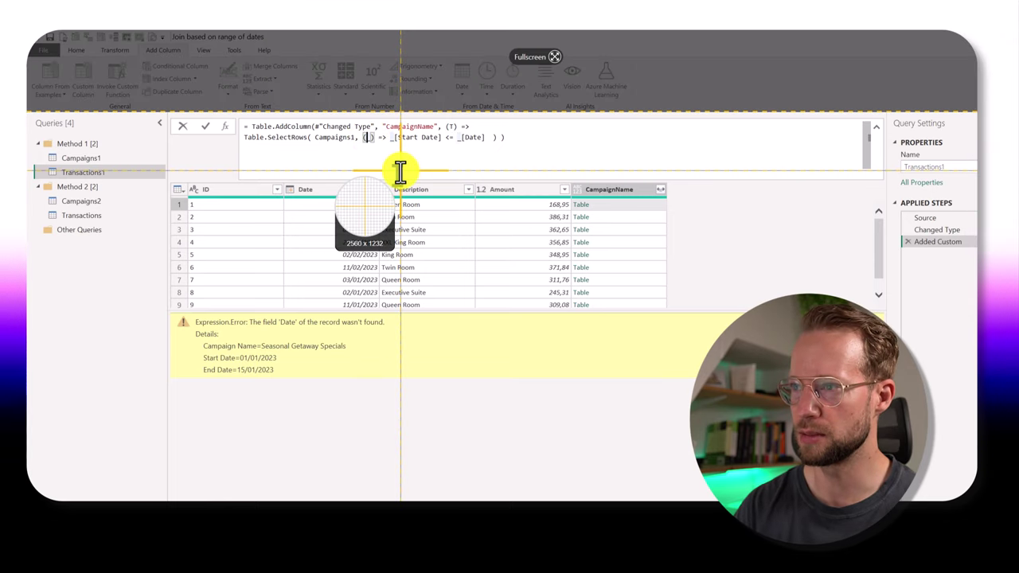
key(Escape)
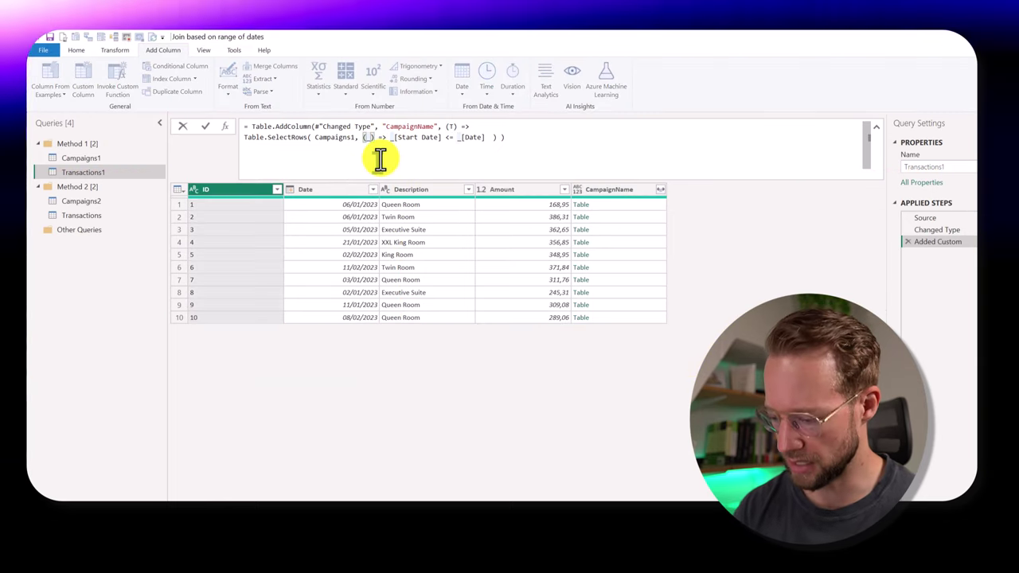
text(C)
key(Escape)
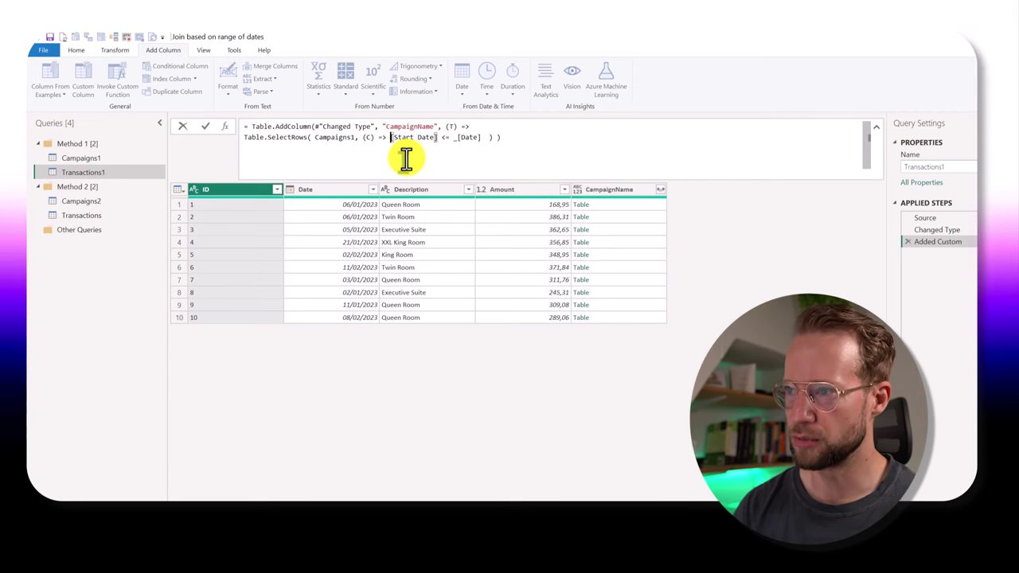
text(C)
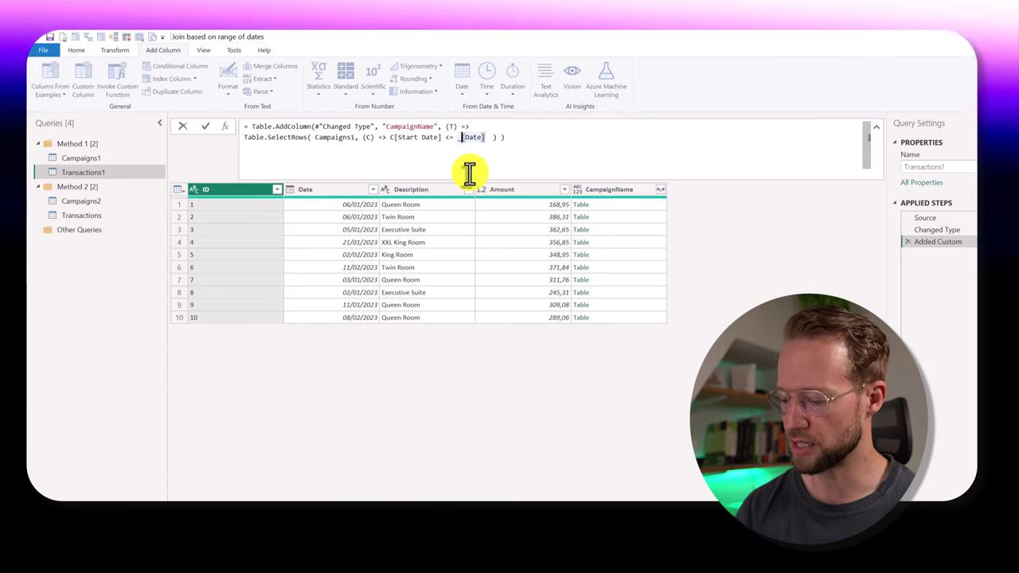
text(T)
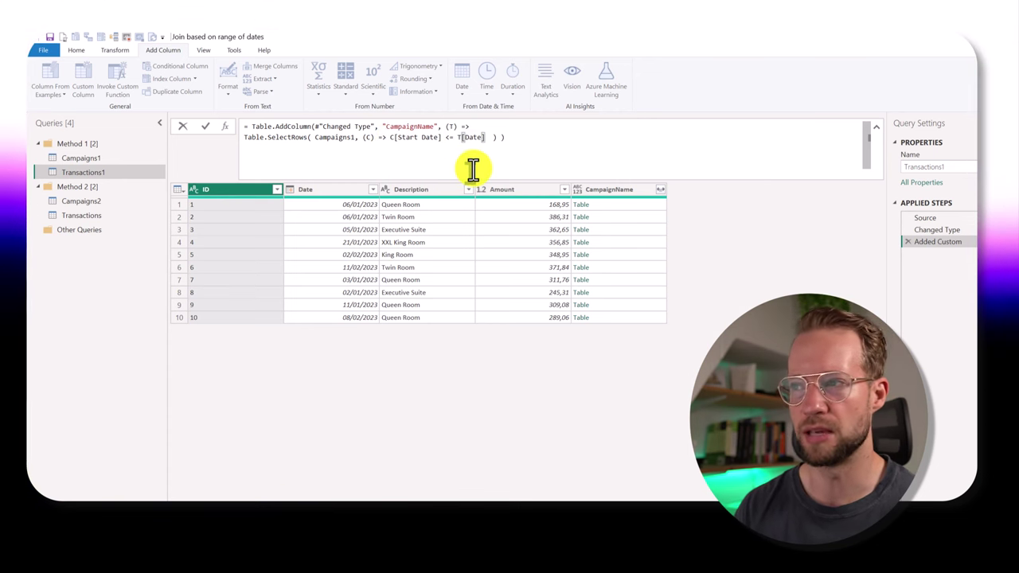
click(609, 206)
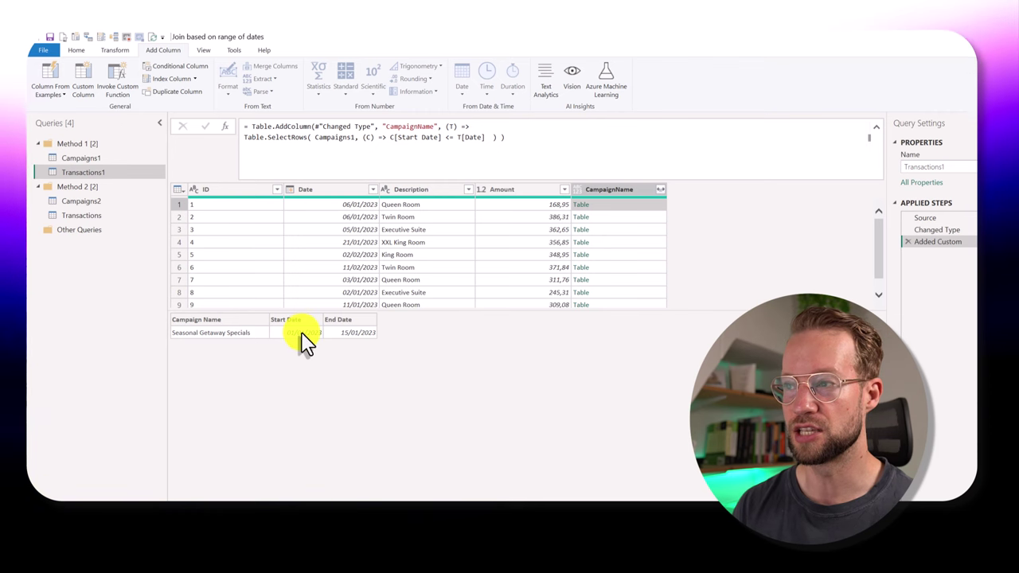
Preview the nested CampaignName tables of rows 4, 5 and 6, and enlarge the data grid to fit all rows
click(618, 243)
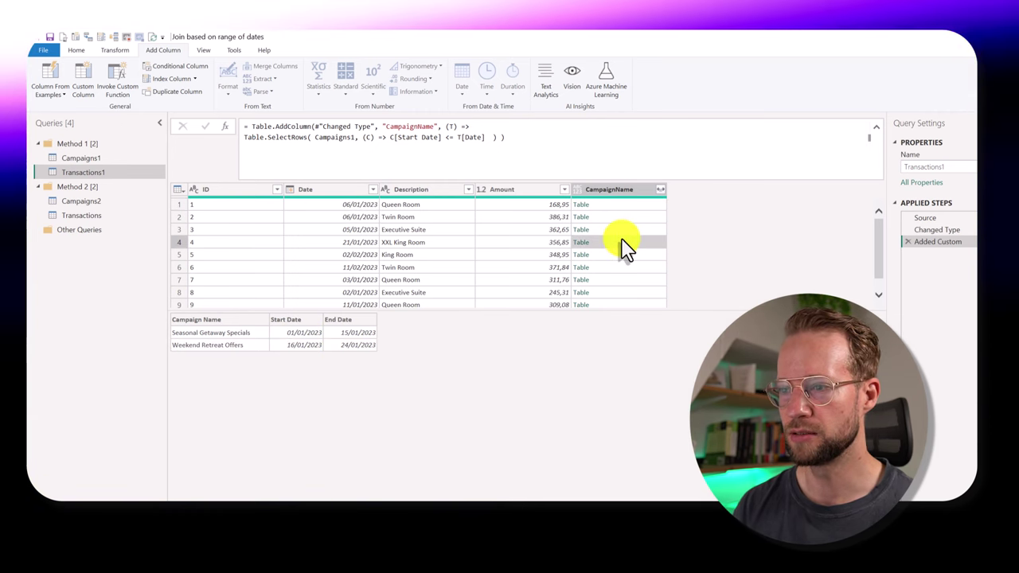
click(620, 255)
click(619, 268)
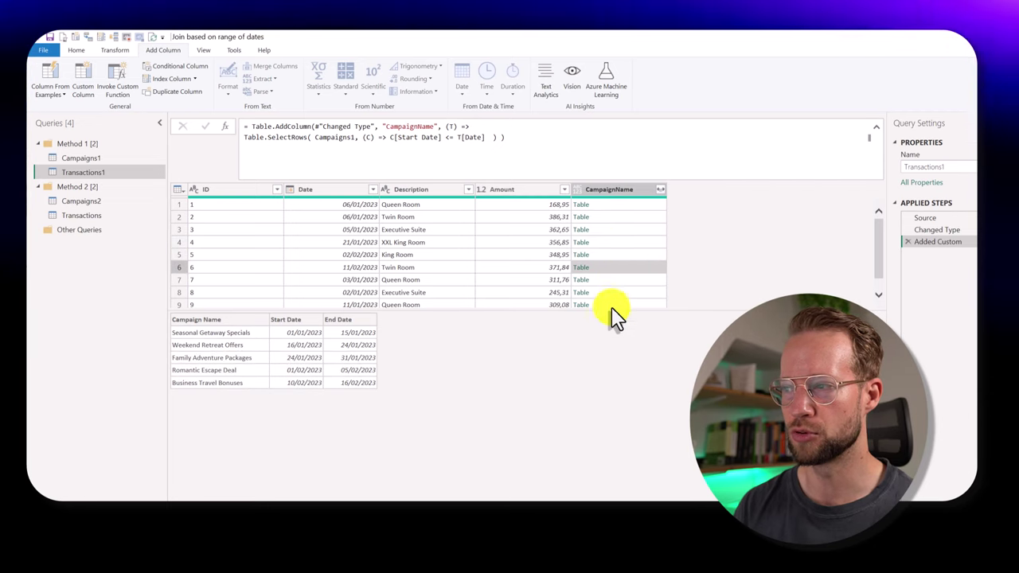
drag(613, 310, 610, 344)
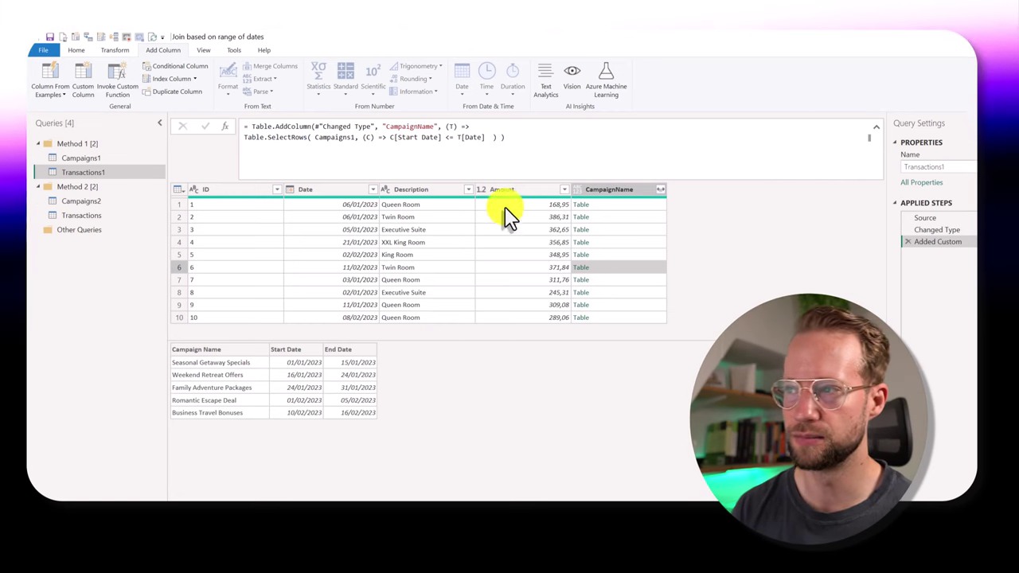
Extend the Table.SelectRows condition with and C[End Date] >= T[Date], then apply the formula
click(484, 139)
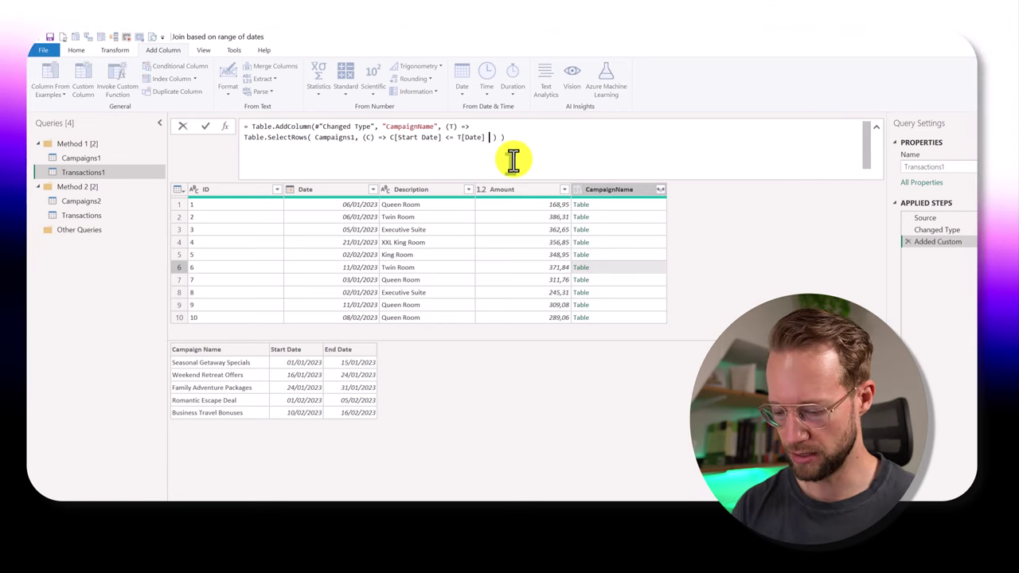
text(and )
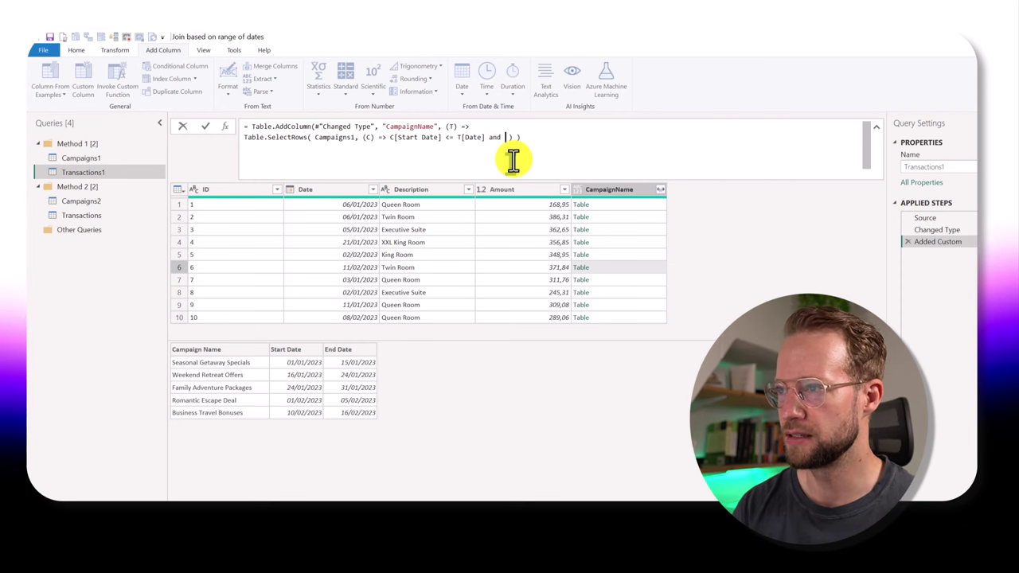
text(C[)
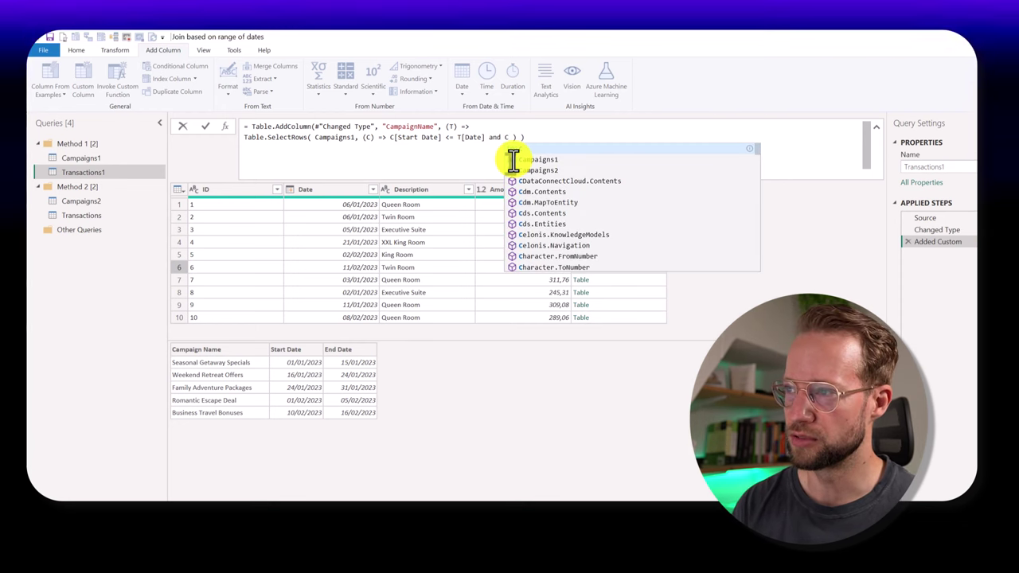
text(End Date] >=)
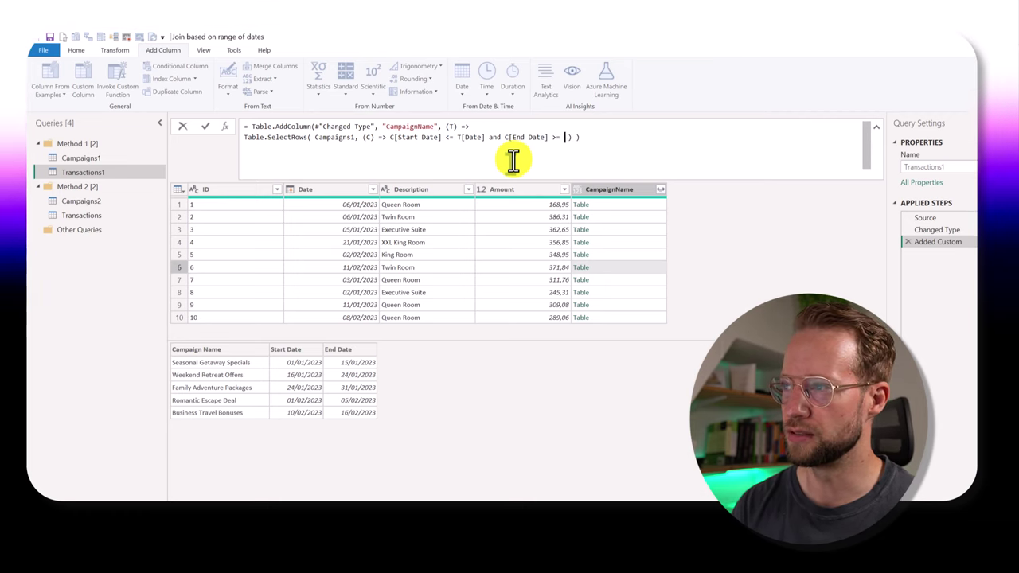
text(T[Date)
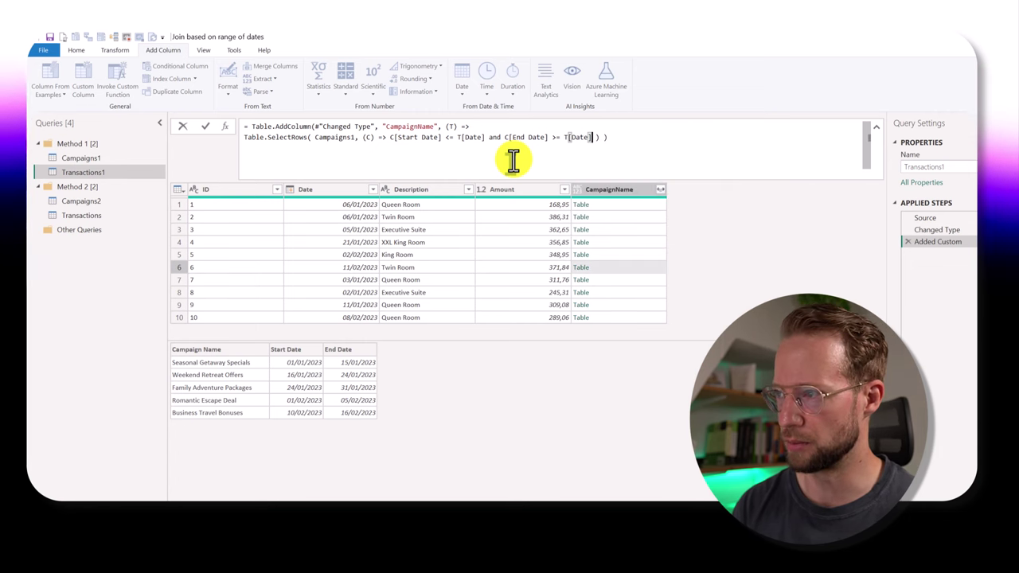
key(Return)
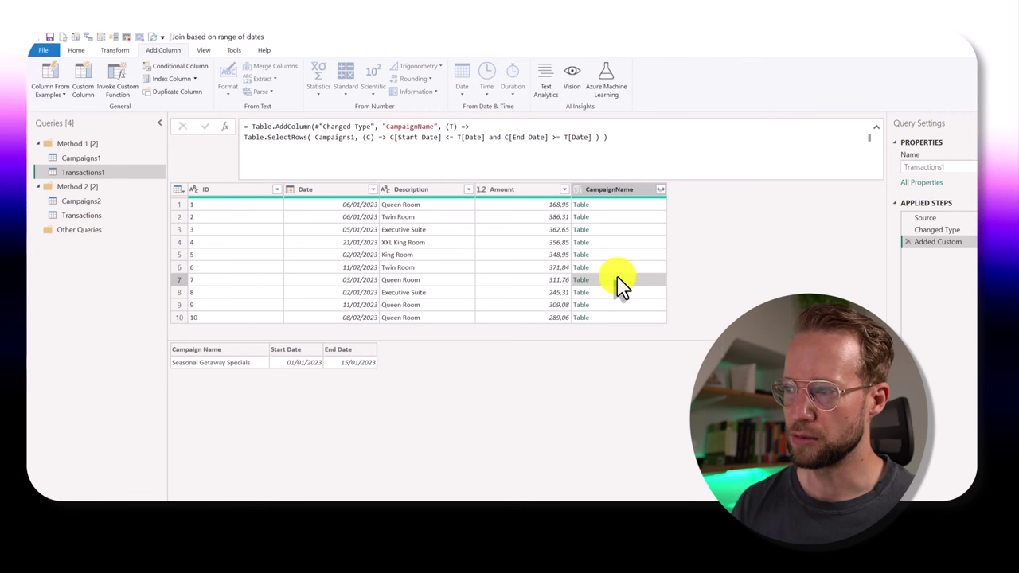
Preview the nested CampaignName tables from row 7 down to row 10 and back up to row 6
key(Down)
key(Down)
key(Down)
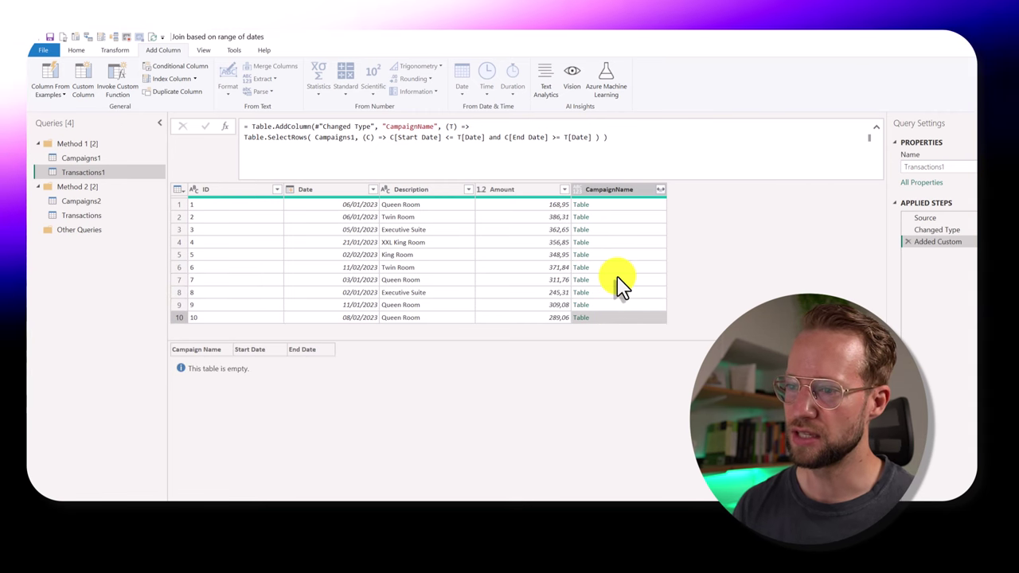
key(Up)
key(Up)
key(Up)
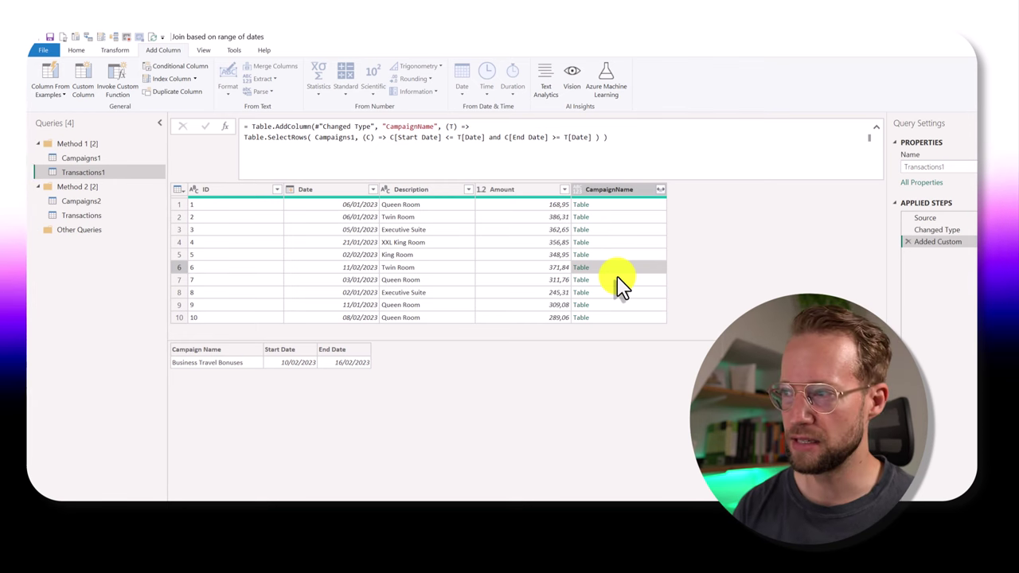
Expand the CampaignName column to only the Campaign Name field and widen the resulting column slightly
click(660, 190)
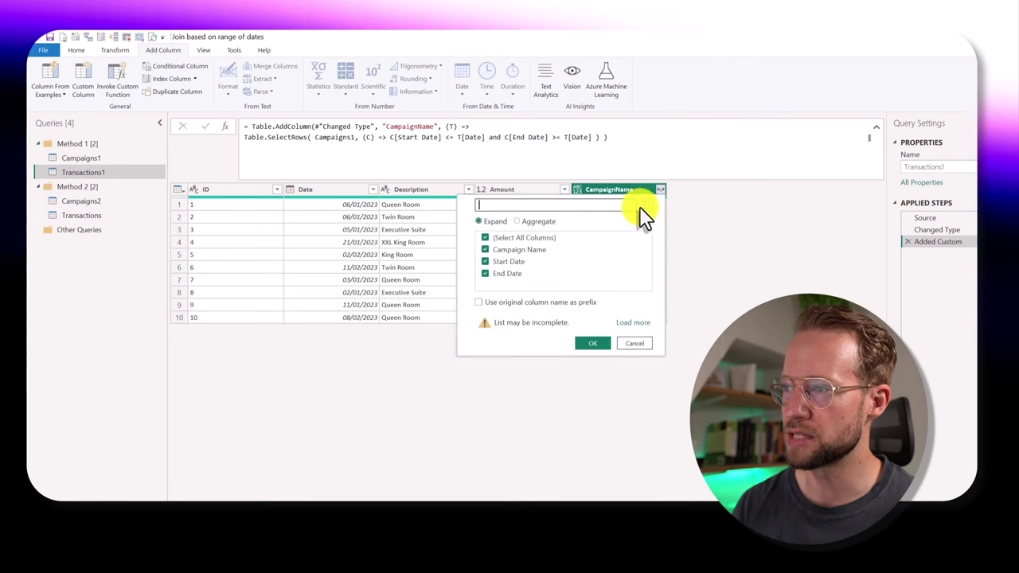
click(514, 262)
click(509, 273)
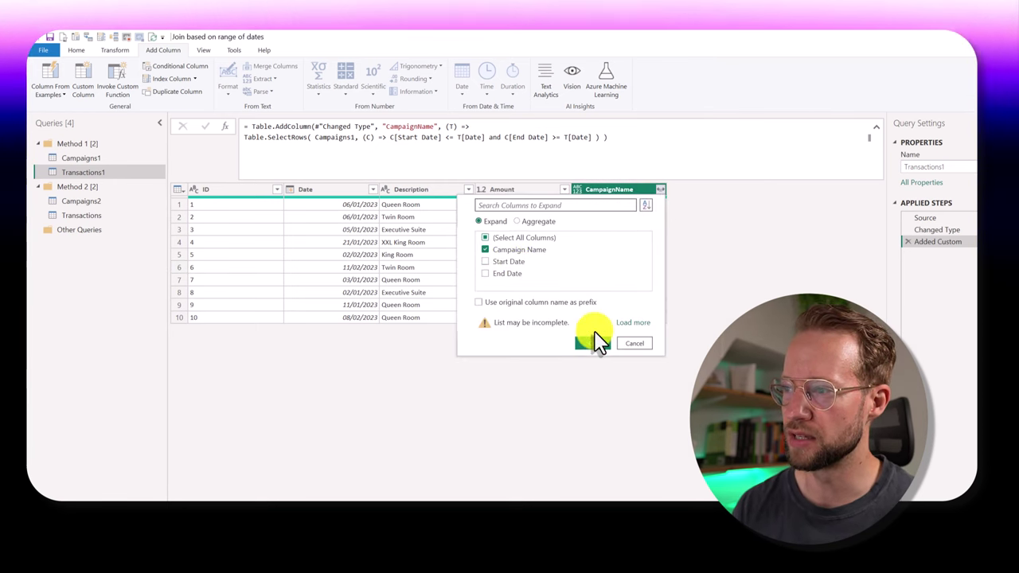
click(597, 342)
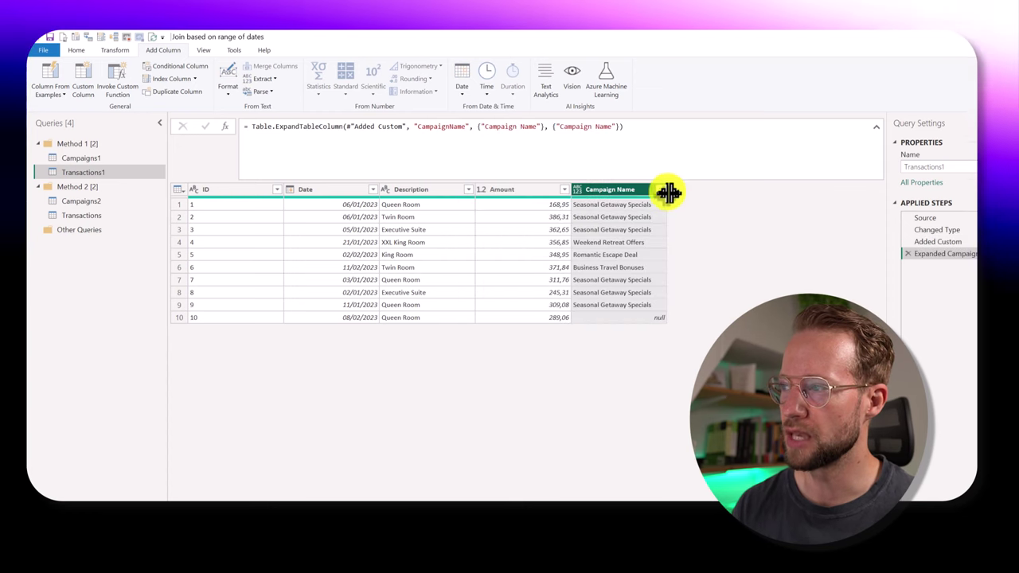
drag(669, 192, 681, 193)
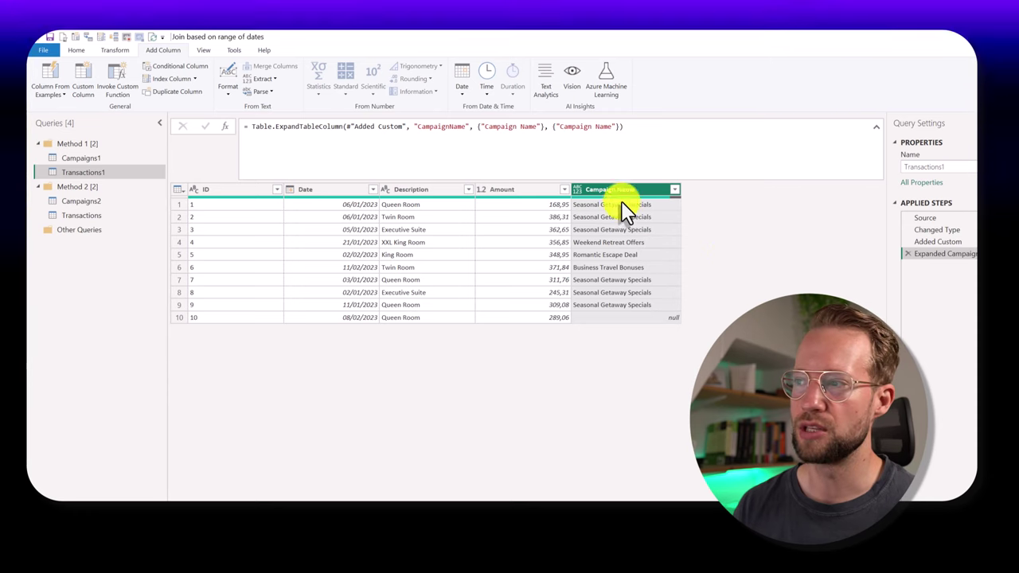
Add type table[Campaign Description = Text.Type] on a new line as the column type in the Added Custom step's Table.AddColumn formula
click(948, 242)
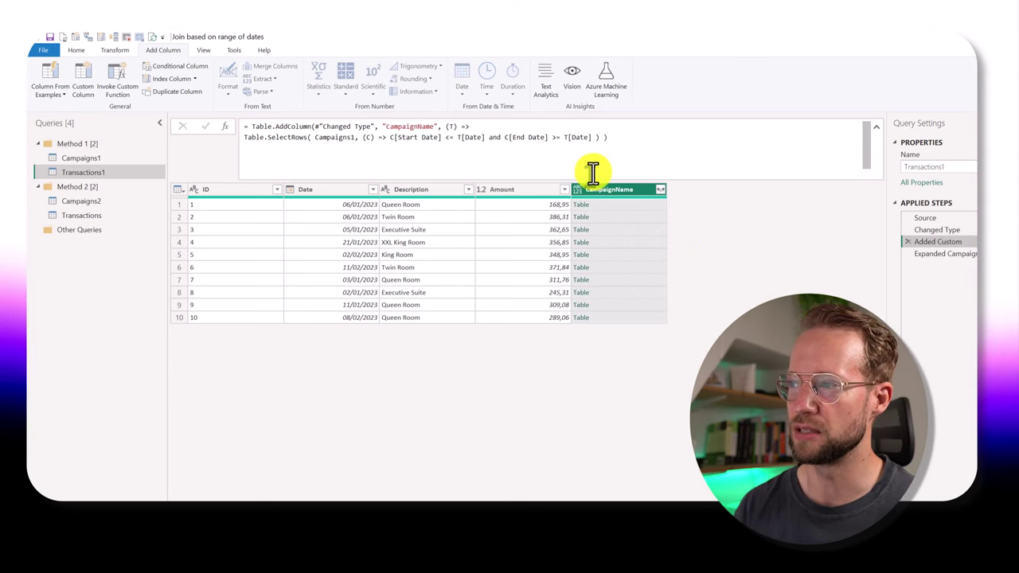
click(598, 138)
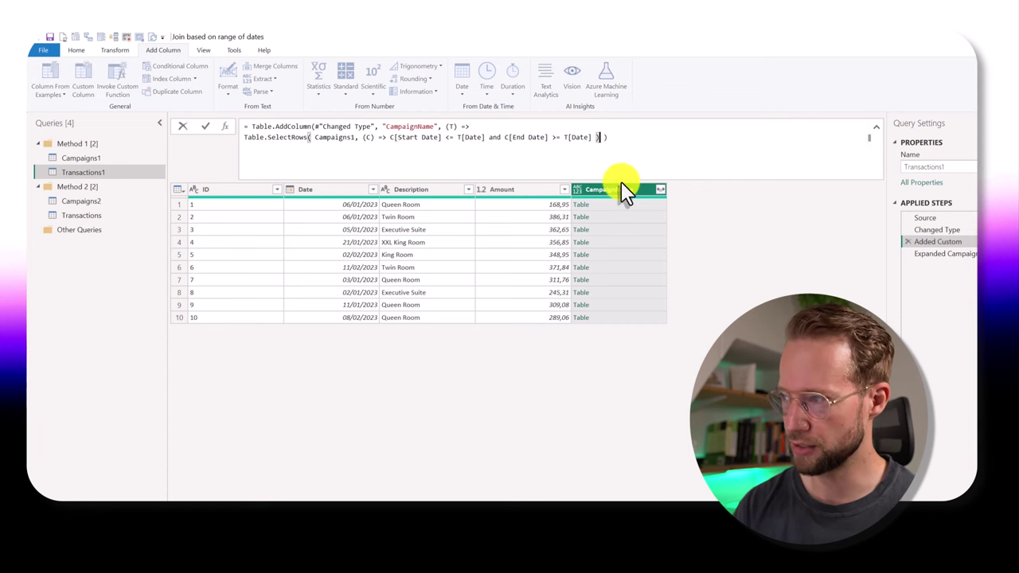
text(,)
key(shift+Return)
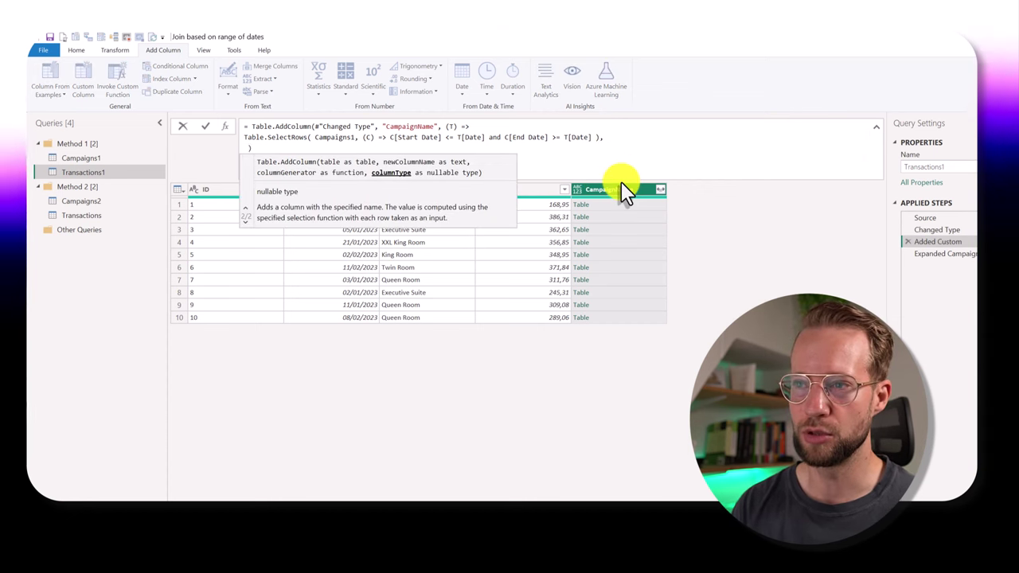
text(type table[)
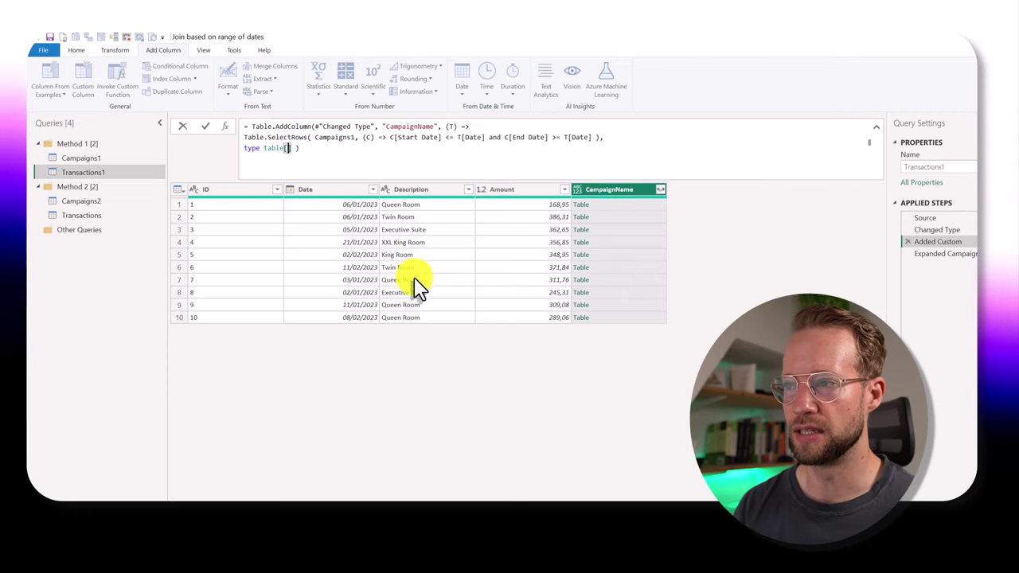
text(Campaign)
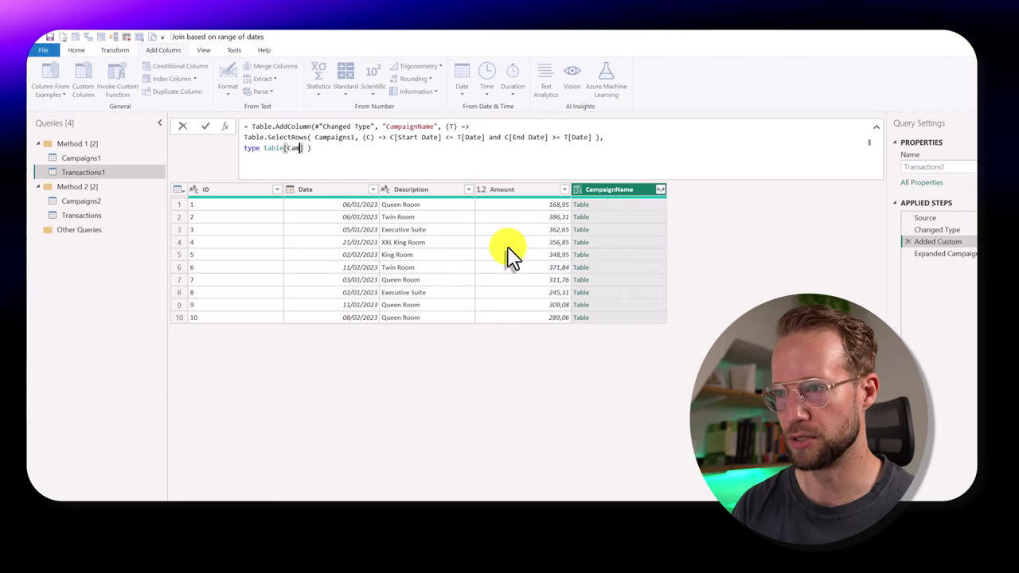
text( Description = T)
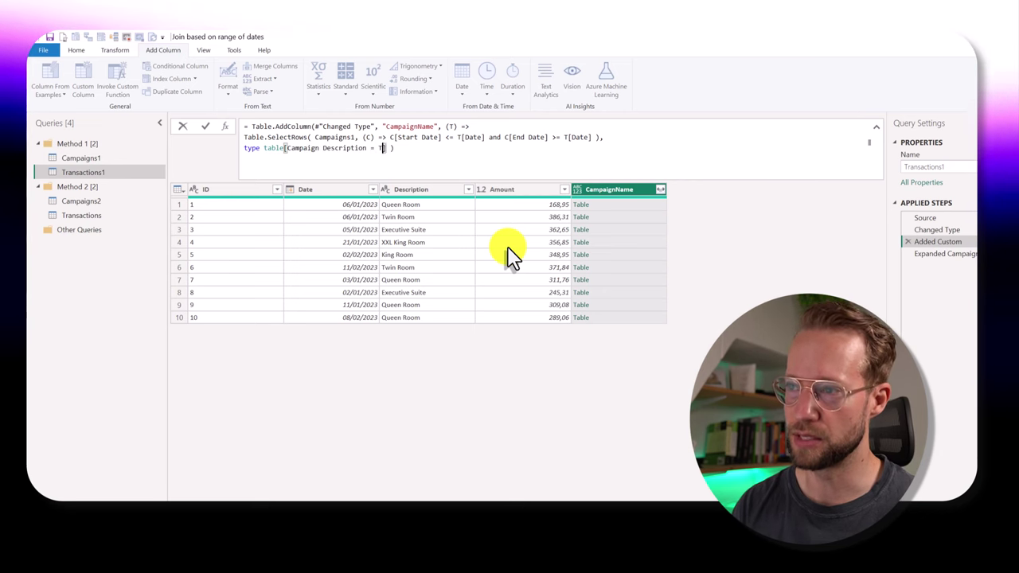
text(ext.Type)
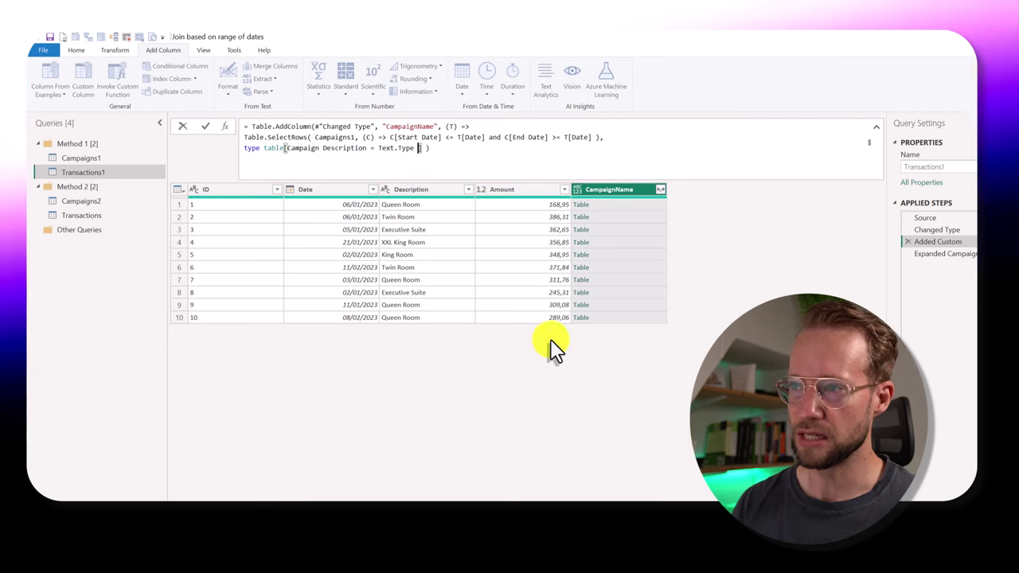
Check the campaign column's header in Campaigns1 and change Campaign Description to Campaign Name in the table type of Transactions1's Added Custom formula
click(117, 163)
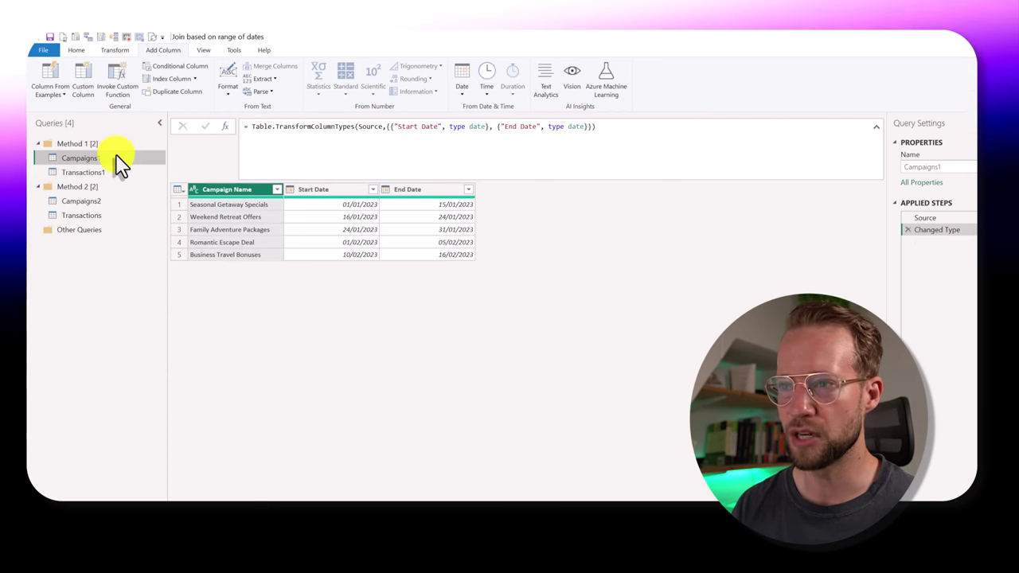
double_click(236, 189)
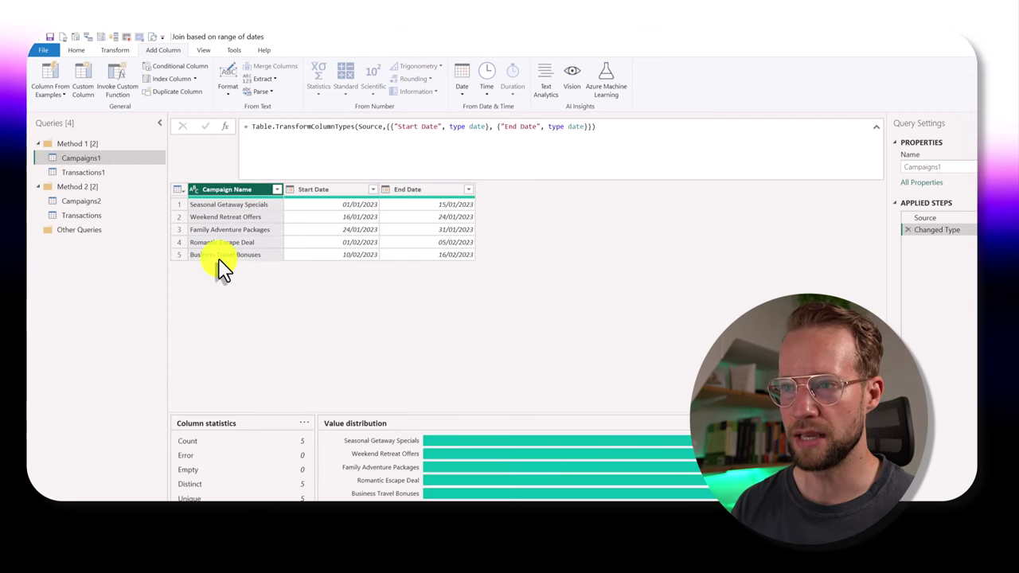
click(90, 172)
click(955, 241)
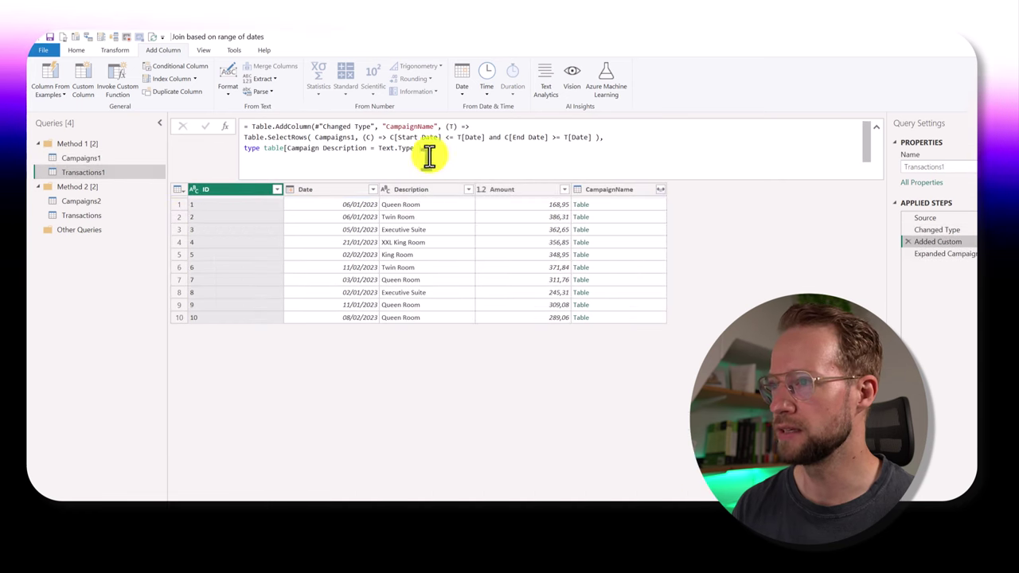
double_click(339, 148)
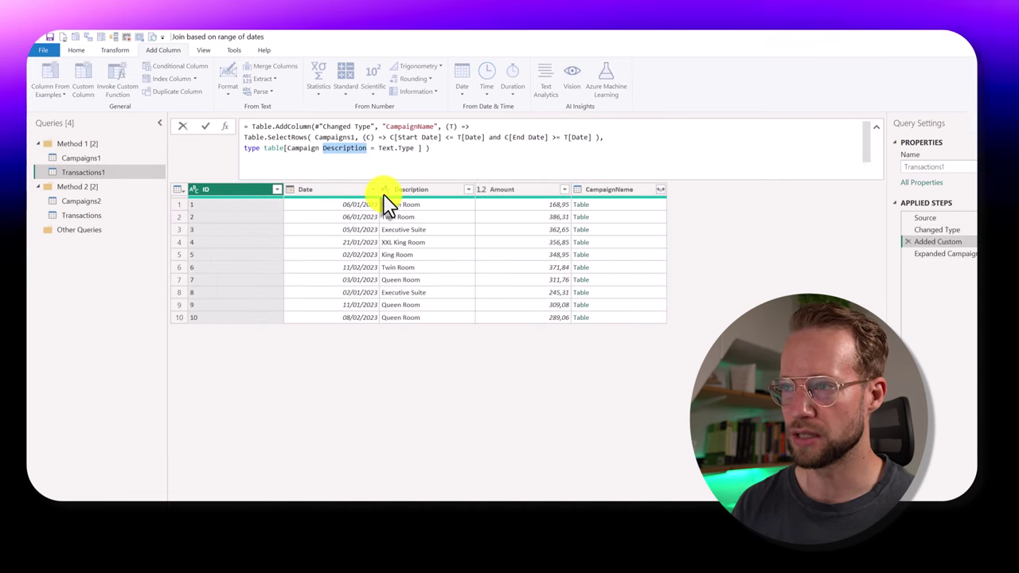
text(Name)
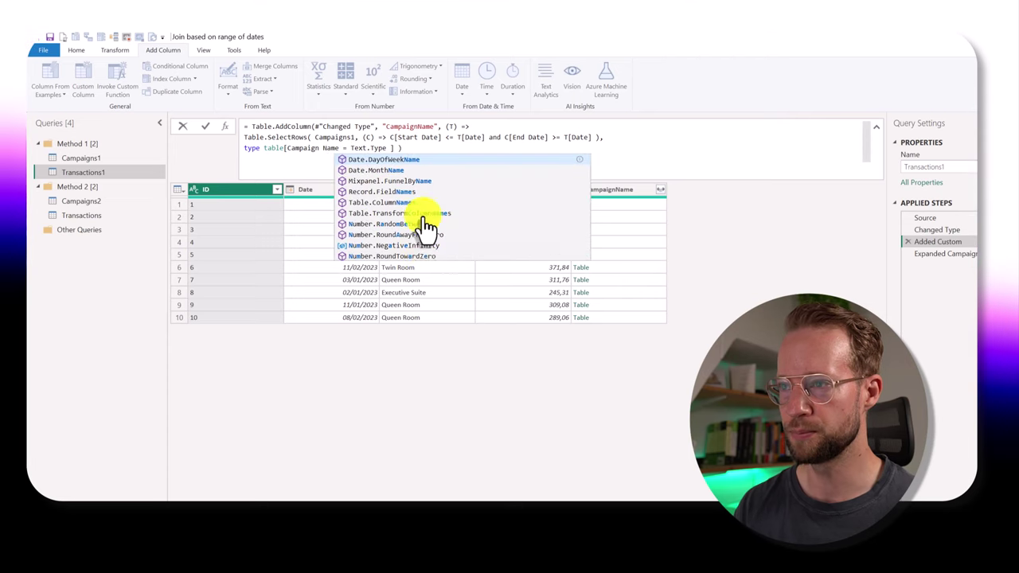
click(428, 148)
click(450, 364)
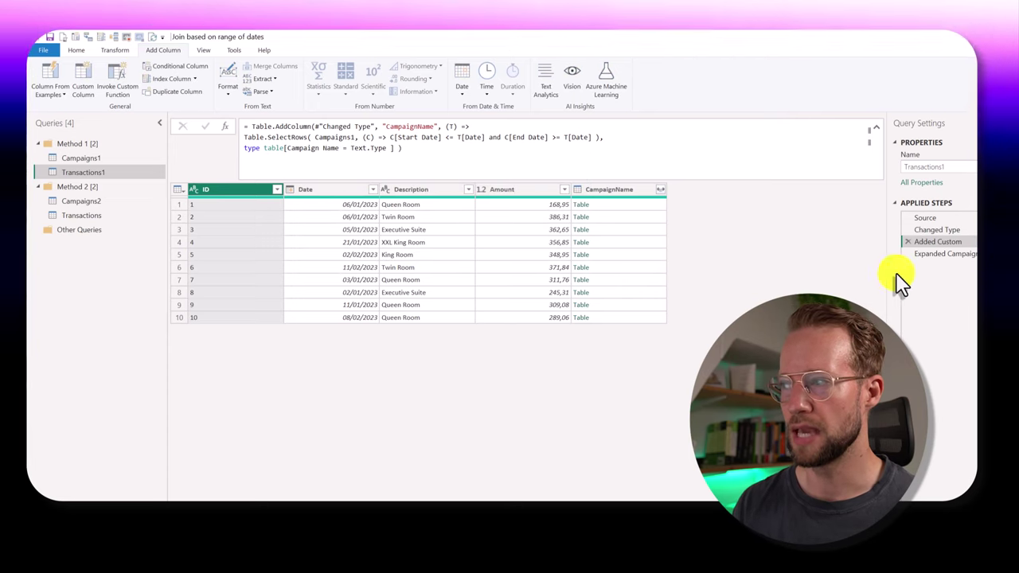
Compare the campaign result in row 10 of the expanded Transactions1 with the date ranges in Campaigns1 rows 4 and 5, and review the Added Custom formula
click(944, 253)
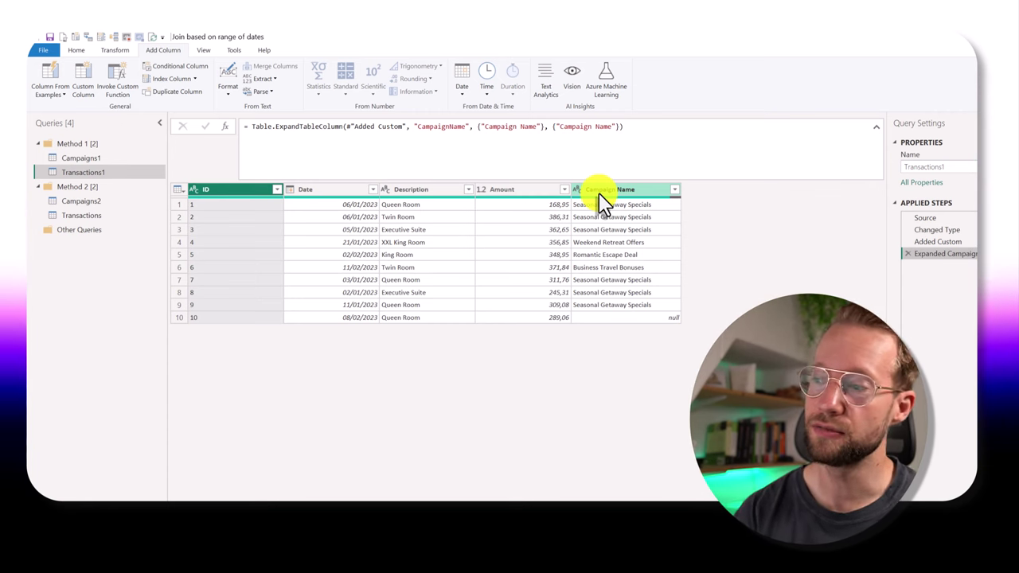
click(624, 320)
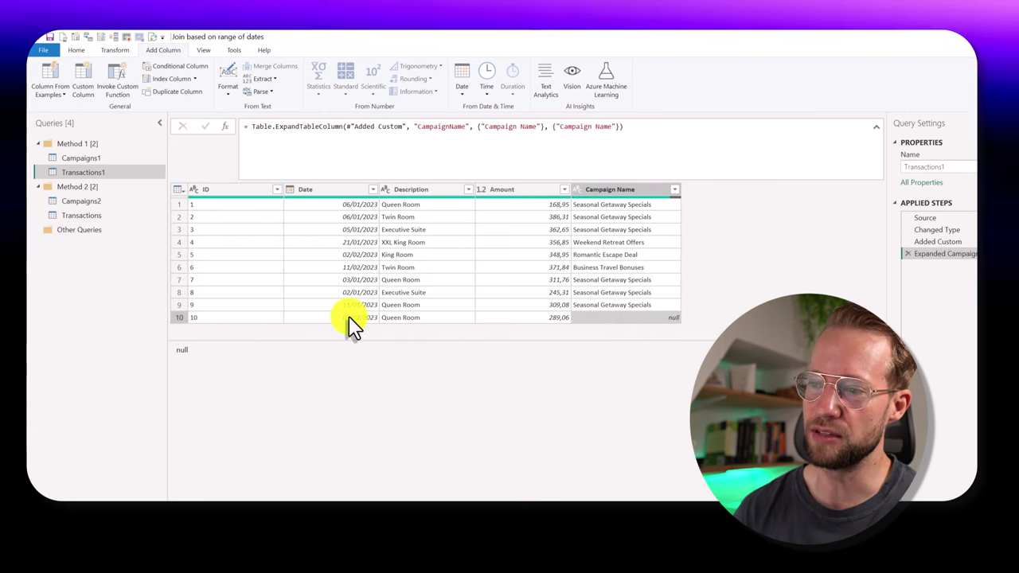
click(94, 160)
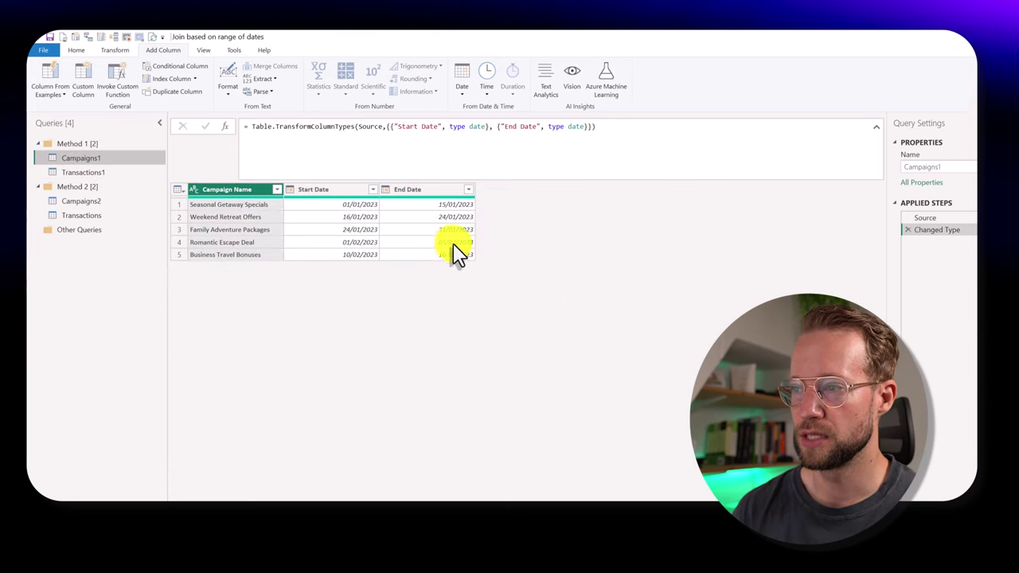
click(355, 242)
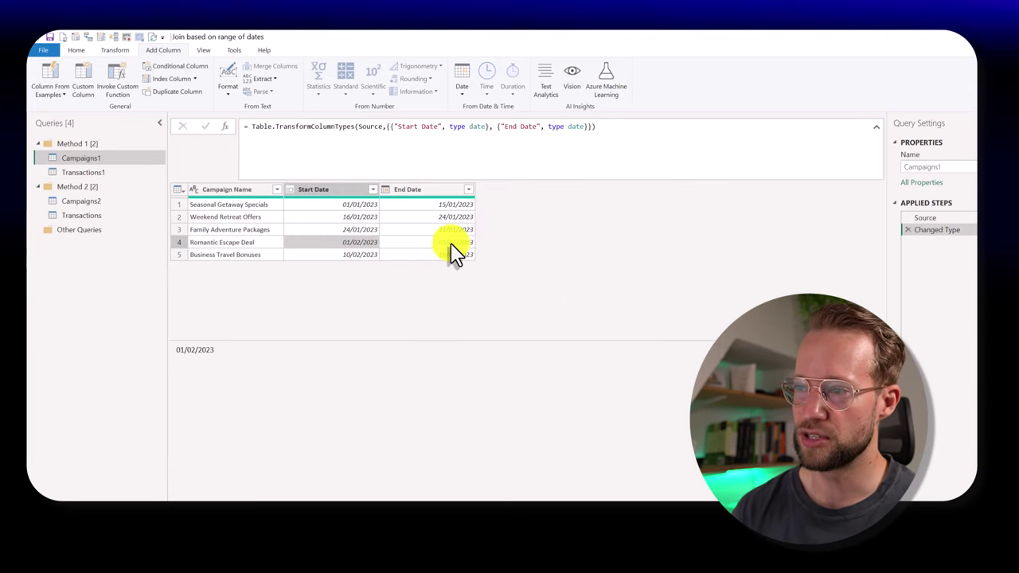
click(451, 242)
click(348, 254)
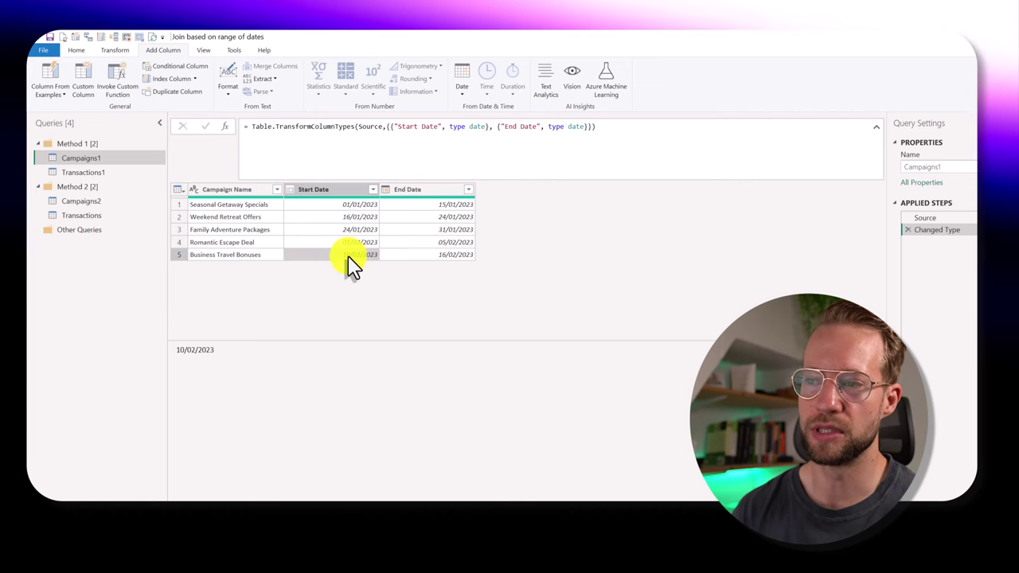
click(450, 255)
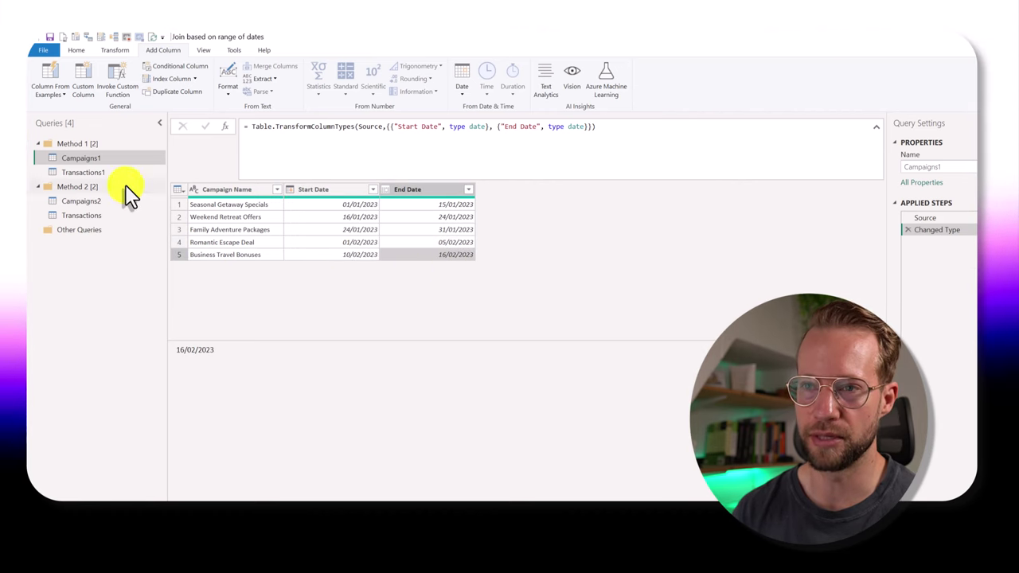
click(105, 173)
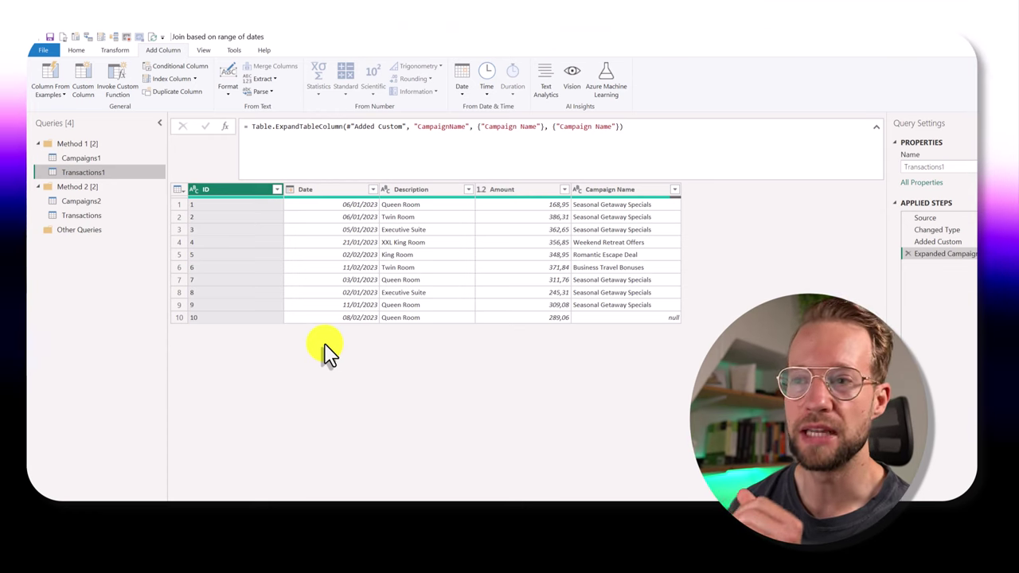
click(944, 243)
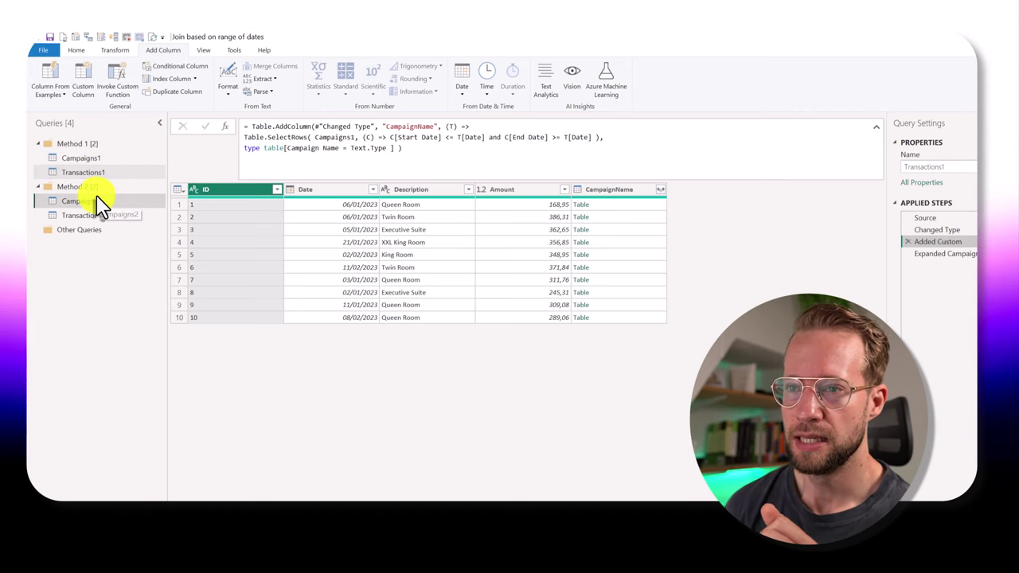
Start a custom column named Date in the Campaigns2 query
click(100, 203)
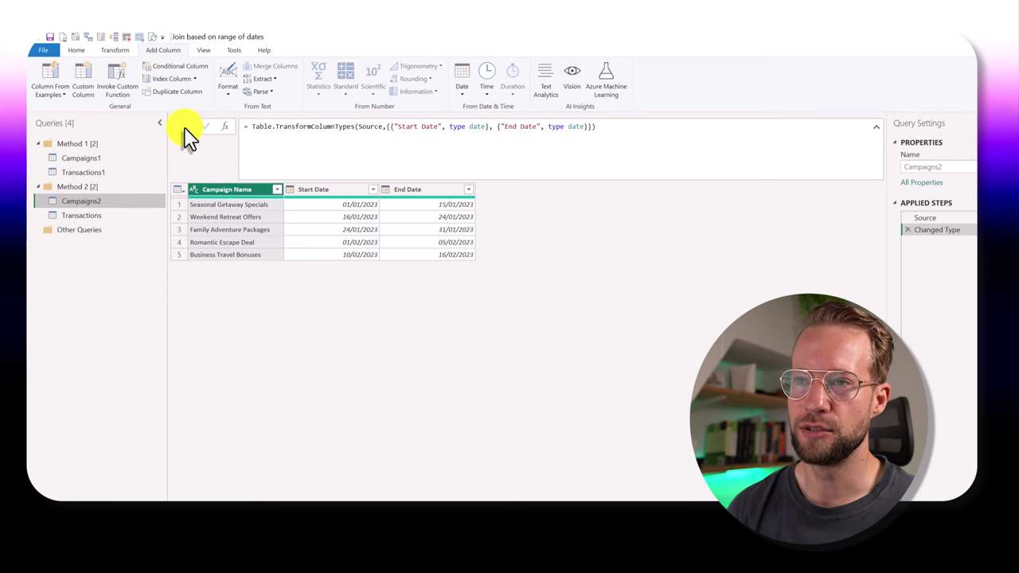
click(91, 91)
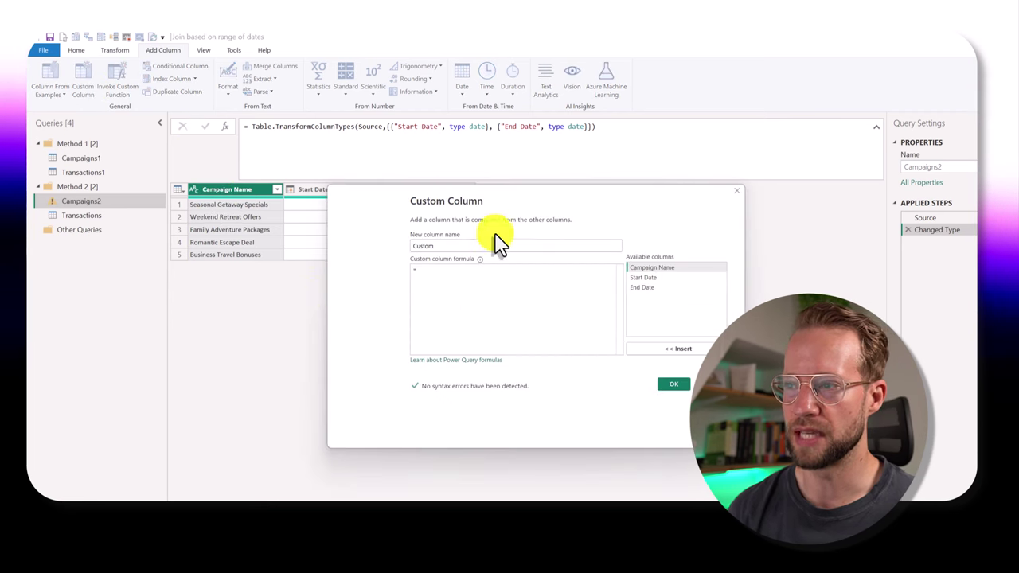
drag(496, 213, 472, 301)
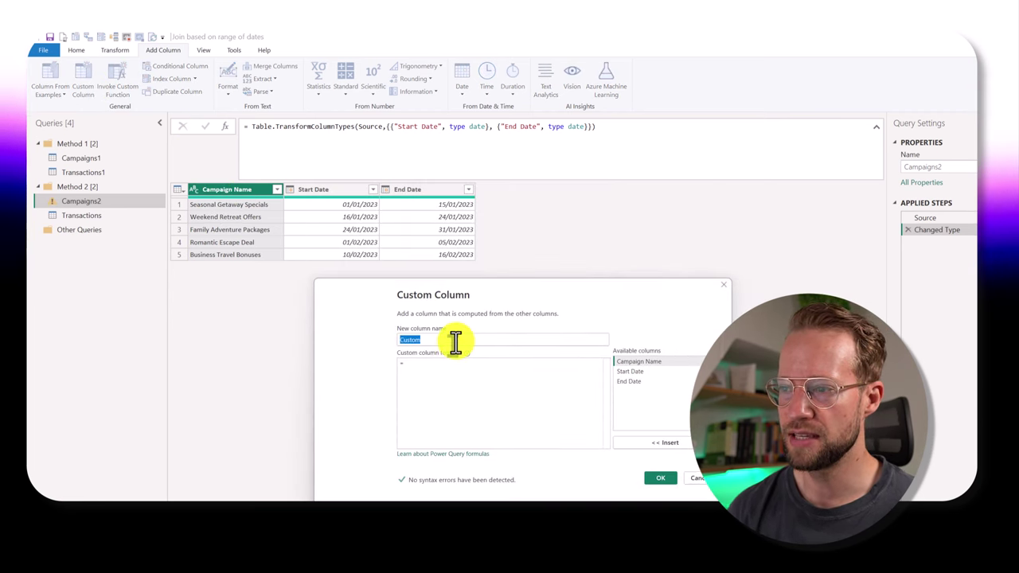
text(Date)
click(453, 376)
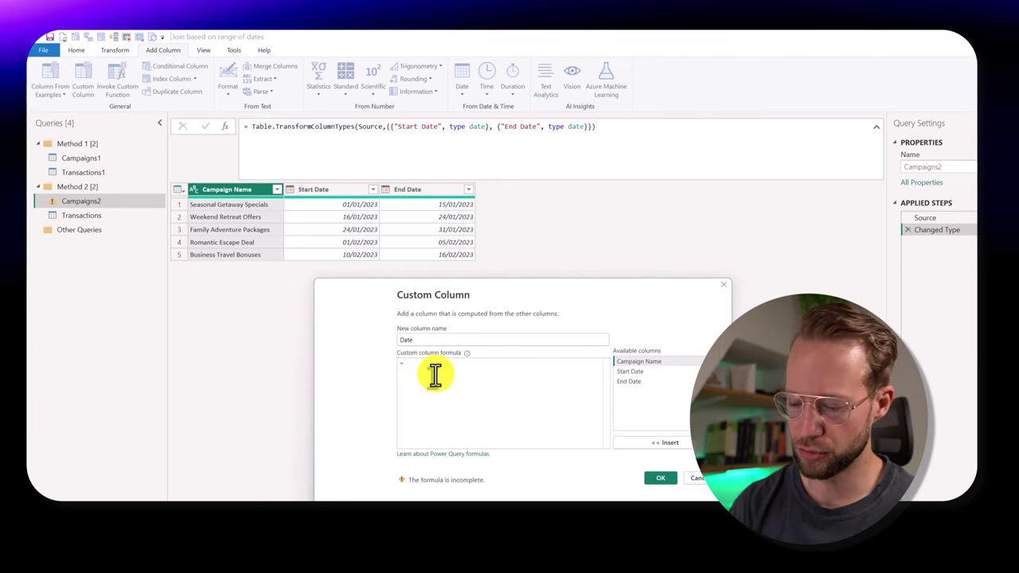
Build the formula List.Dates( [Start Date], Duration.Days( [End Date] - [Start Date] ) + 1 as the list's start and count
text(ist.Dates()
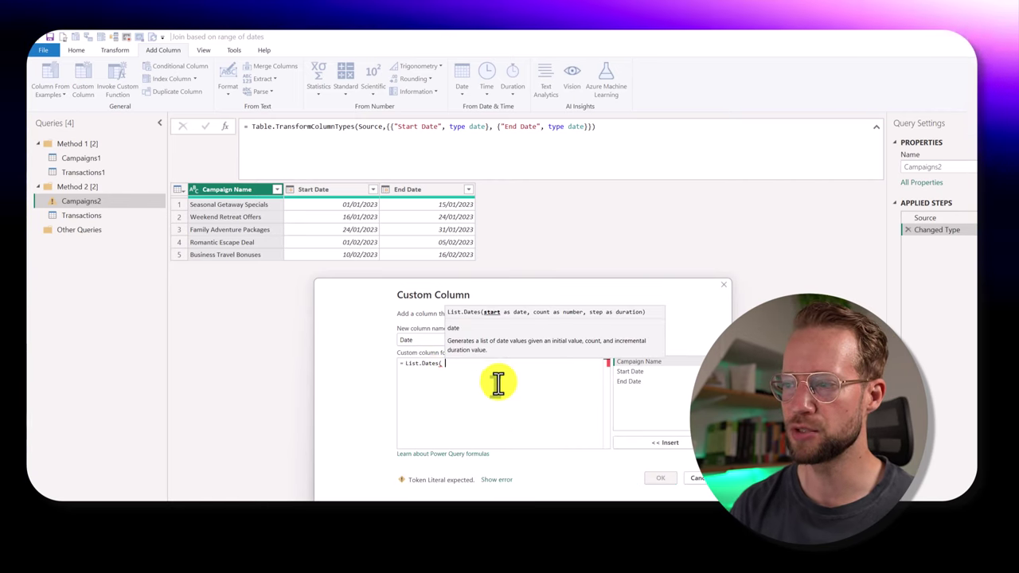
double_click(644, 371)
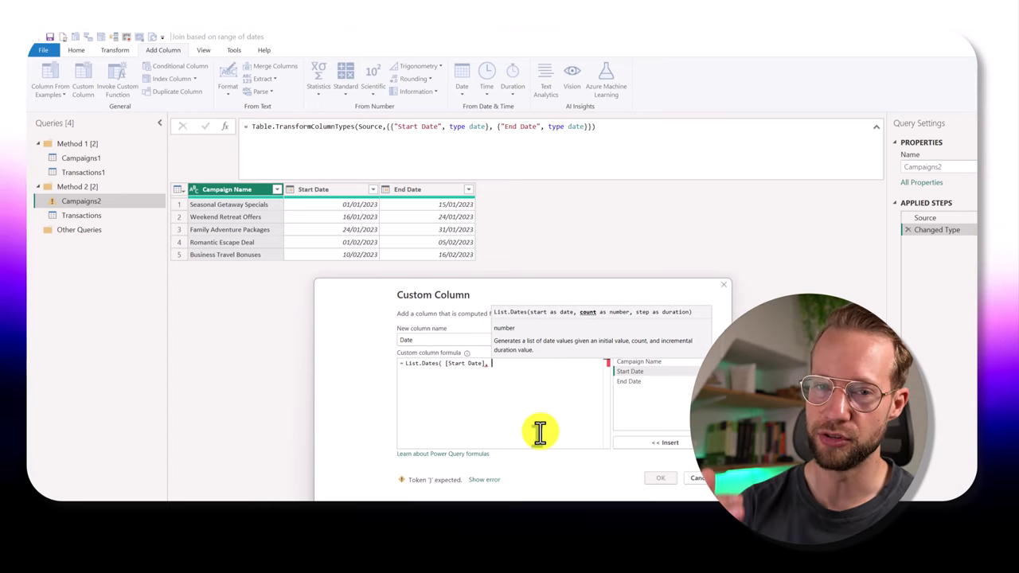
text(, Duration.Days)
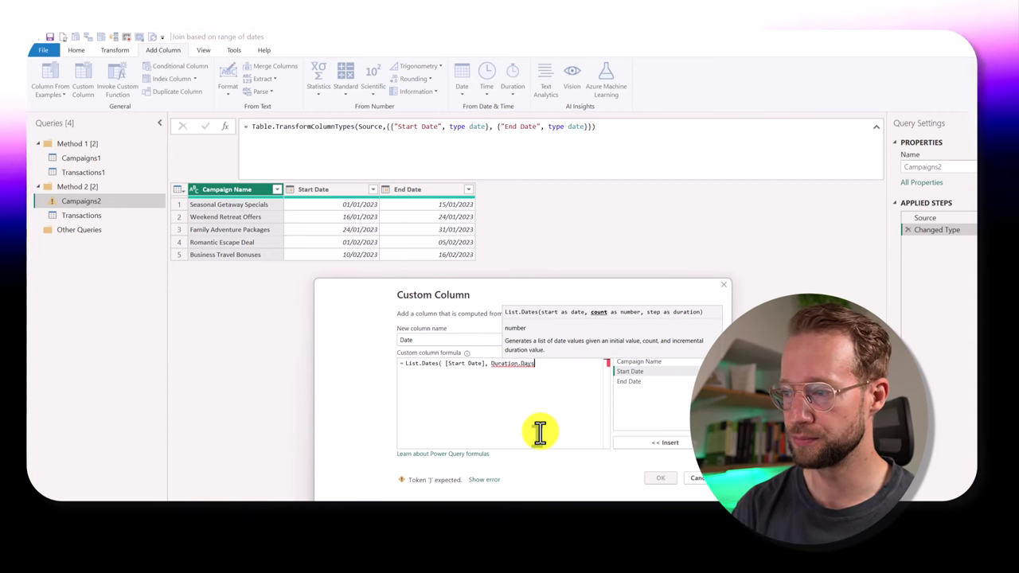
text(()
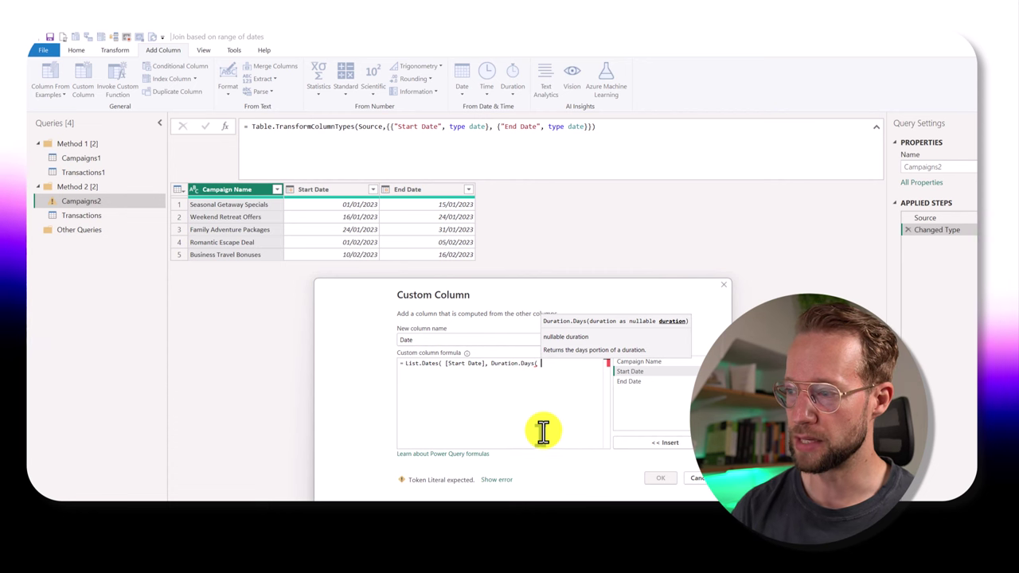
double_click(633, 381)
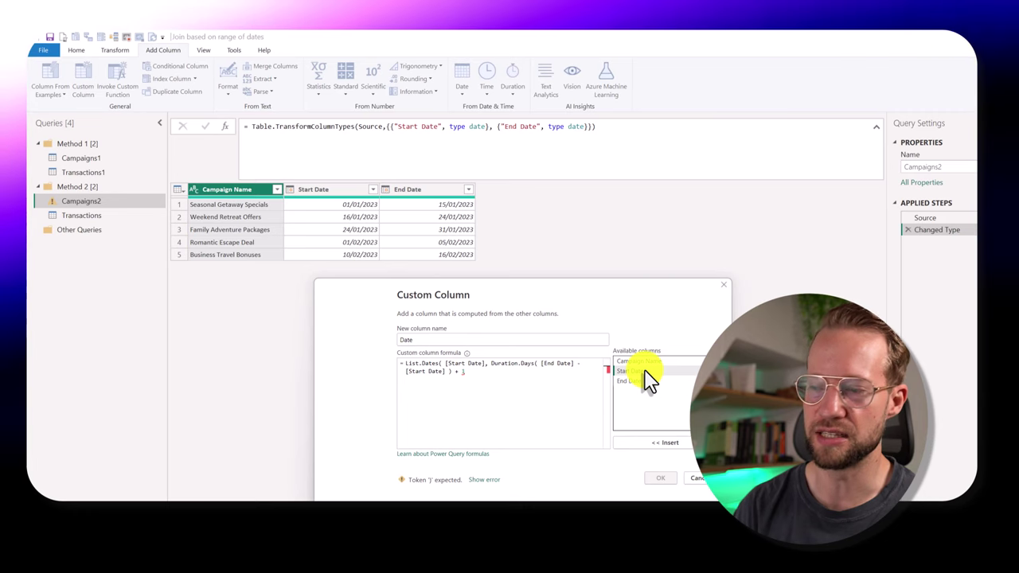
Complete the List.Dates formula with #duration(1,0,0,0) as the step argument and create the custom column
text(,)
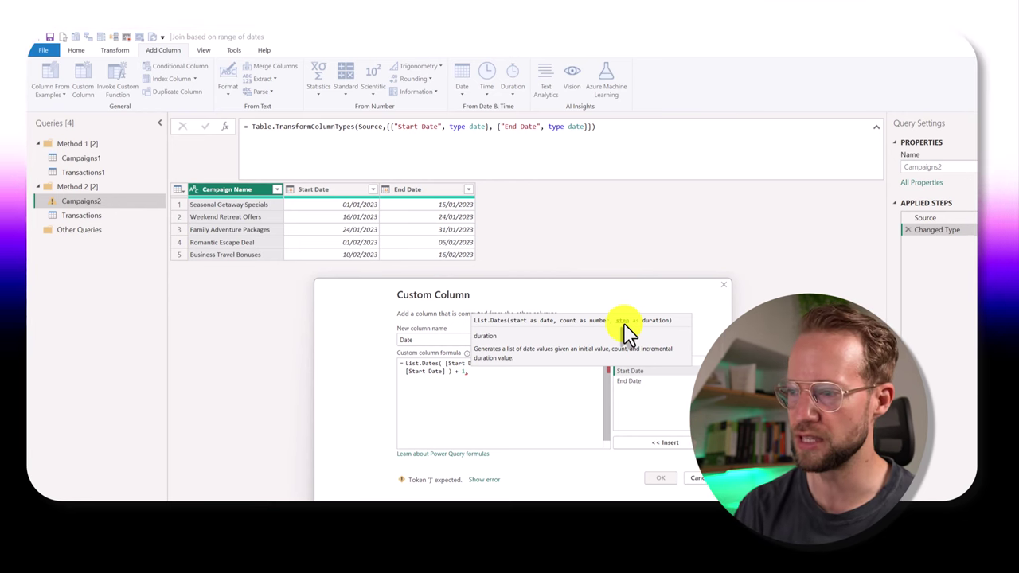
text(#duration()
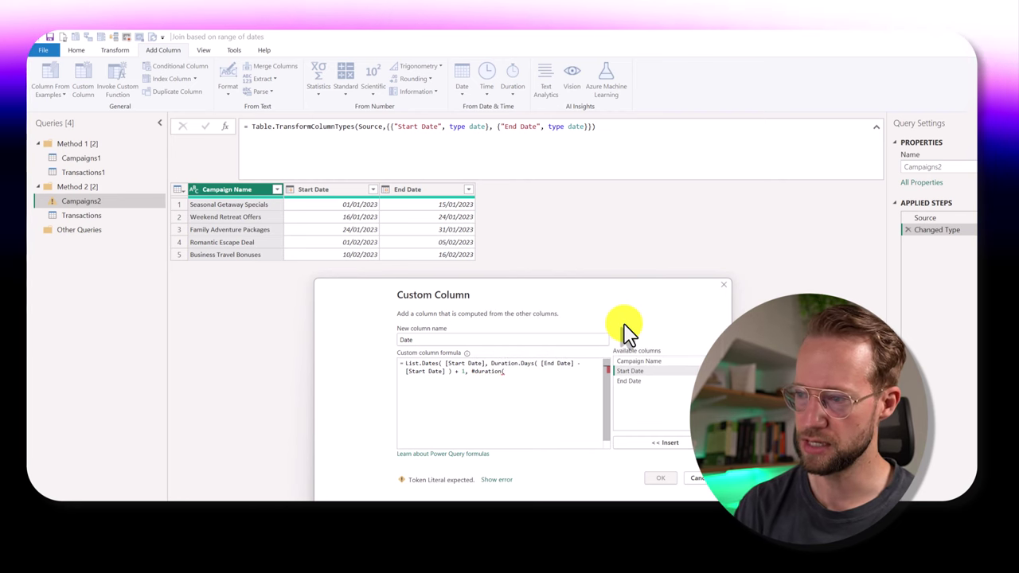
text(1,0)
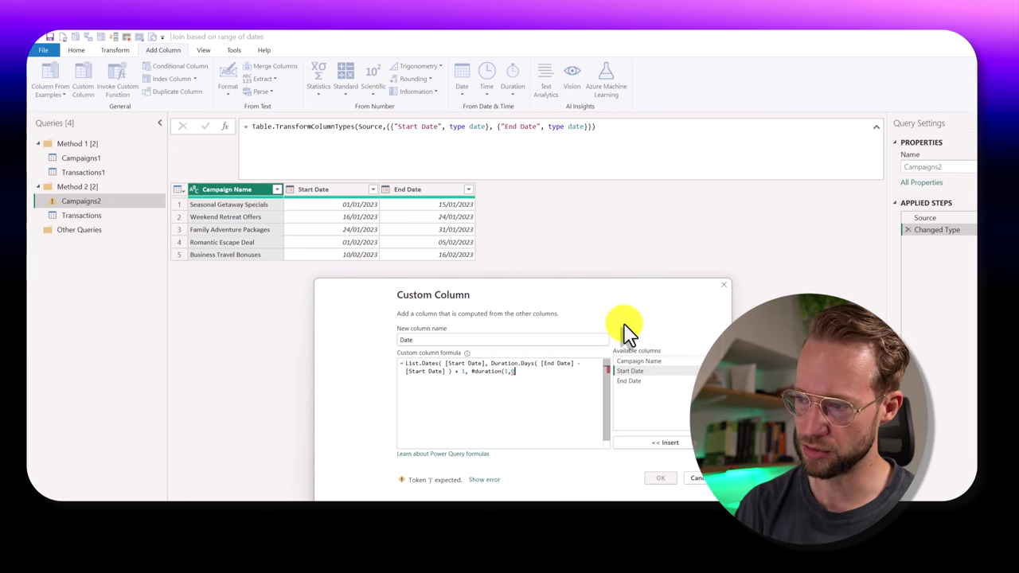
text(,0,0))
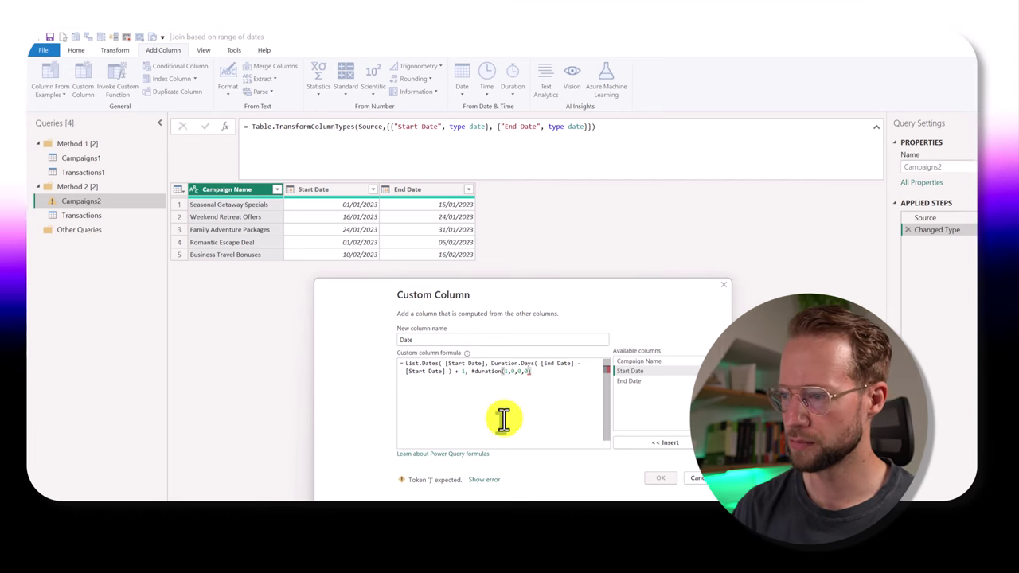
text( ))
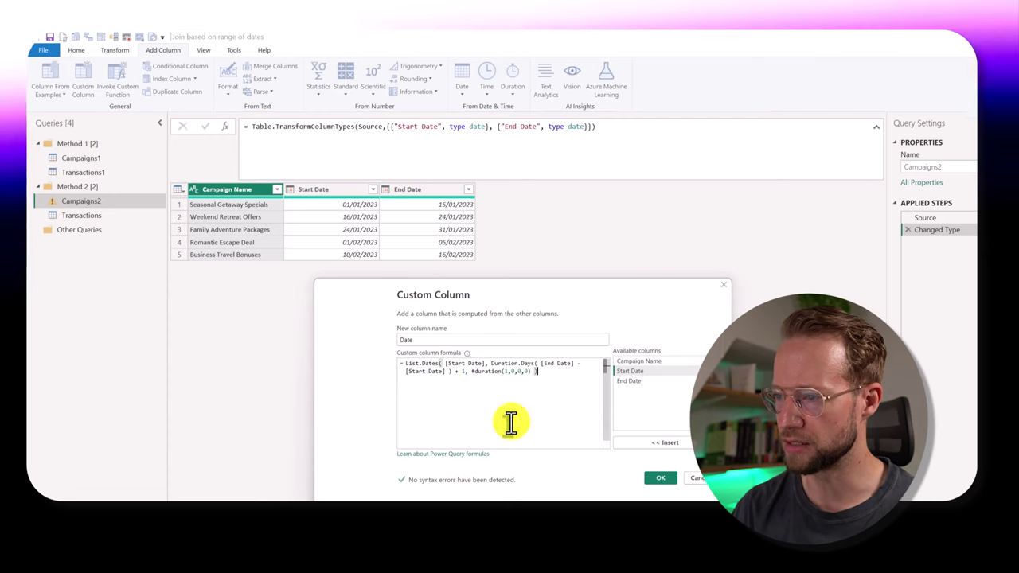
click(664, 478)
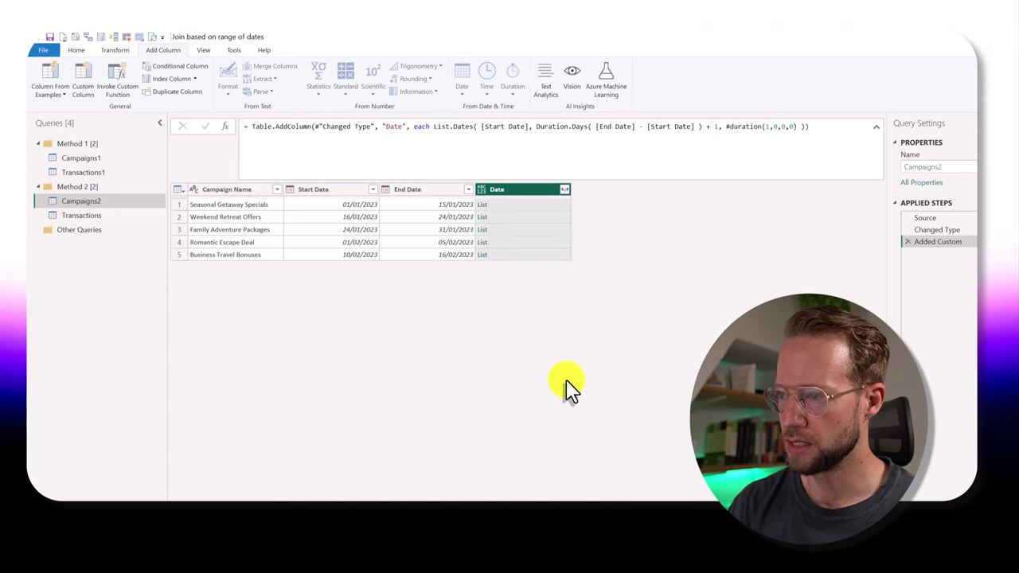
Preview the date list in row 1 of Campaigns2 and expand the Date column to new rows
click(510, 205)
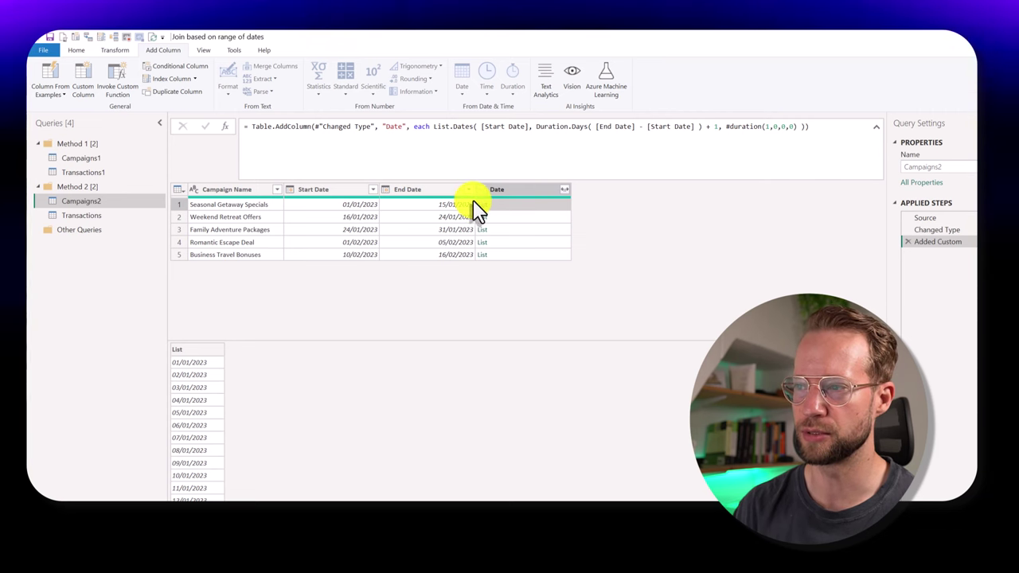
click(557, 191)
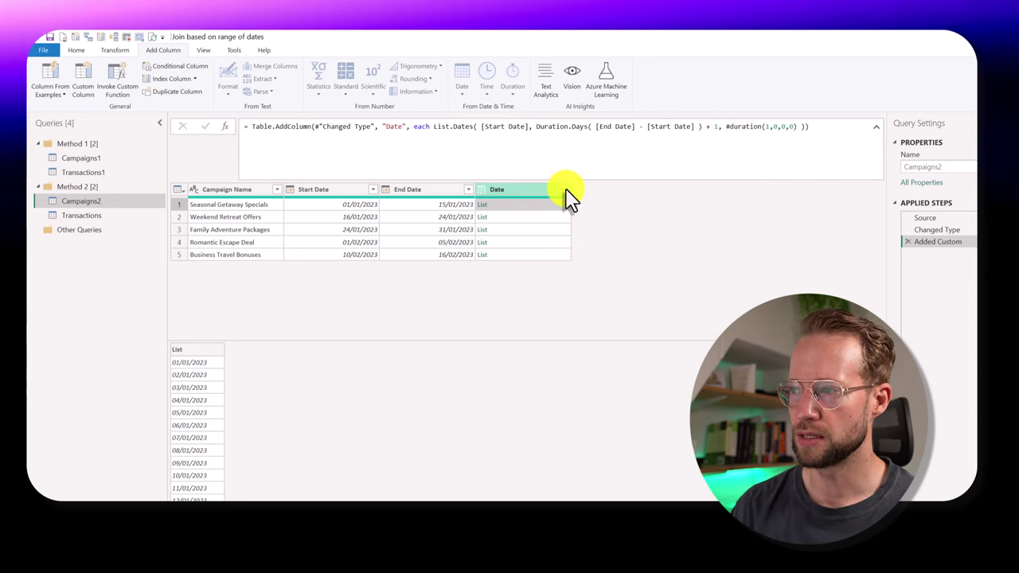
click(565, 189)
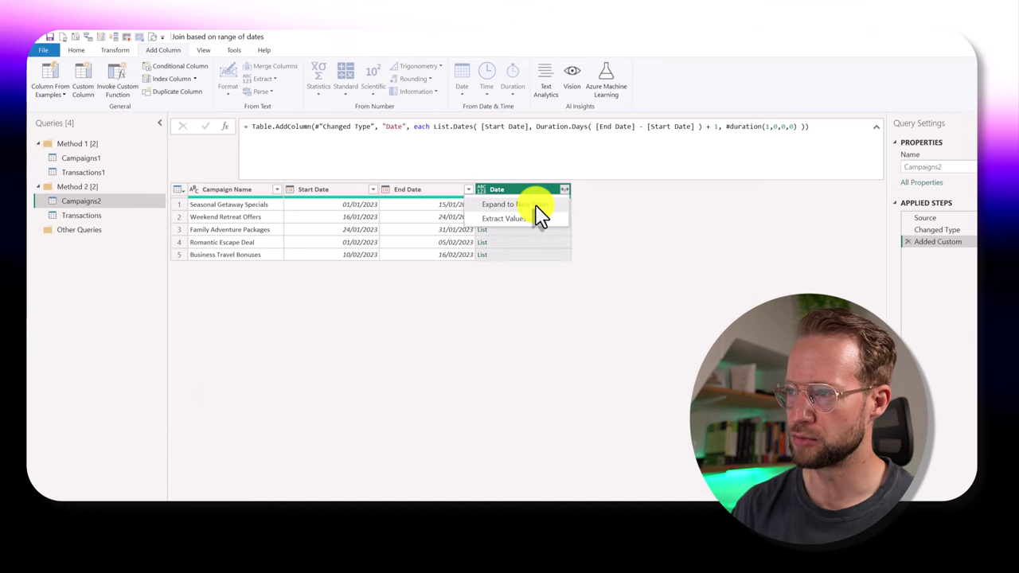
click(502, 204)
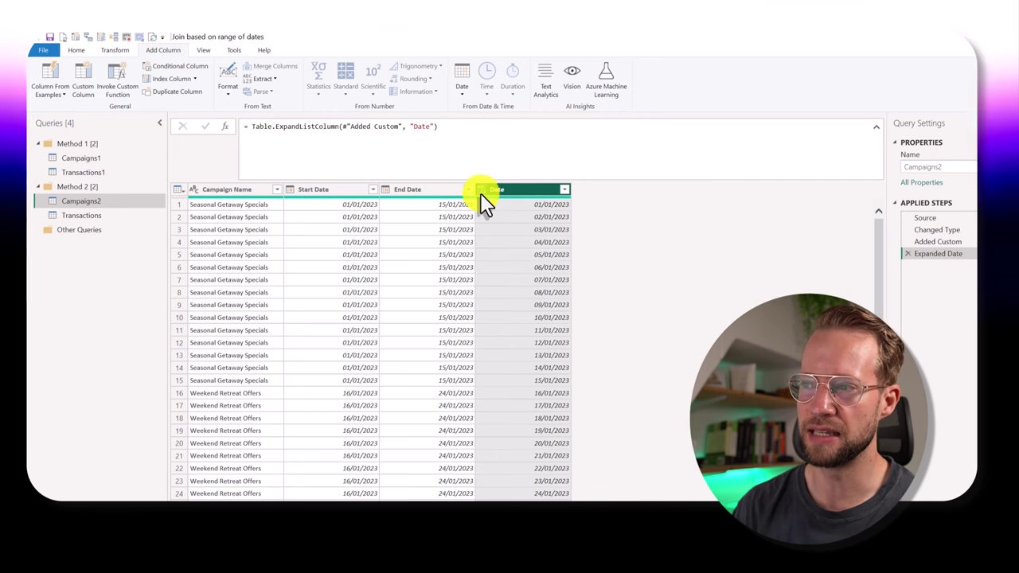
Add type {date} as the column type argument to the Table.AddColumn formula in the Added Custom step of Campaigns2
click(942, 243)
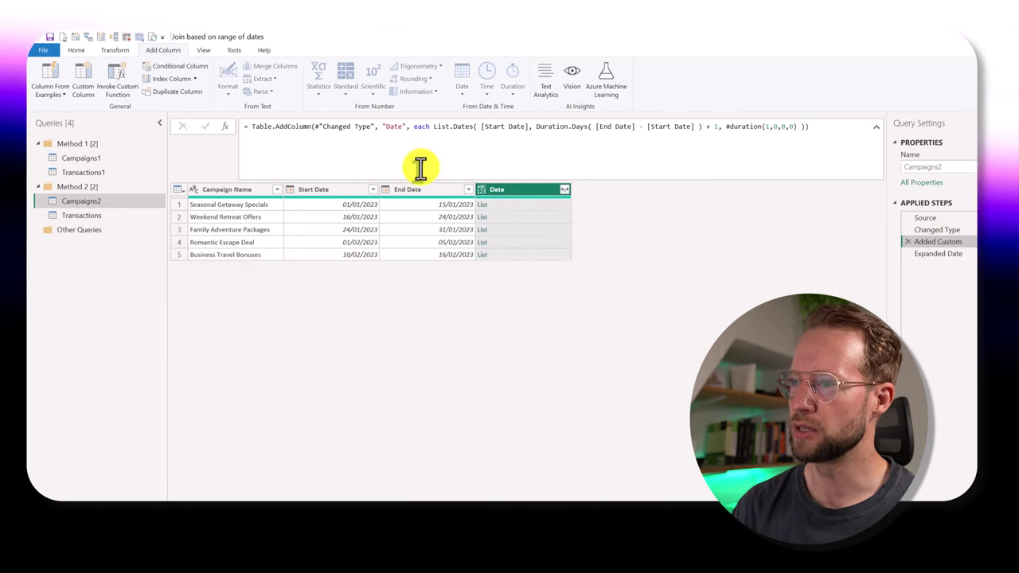
key(BackSpace)
text(,)
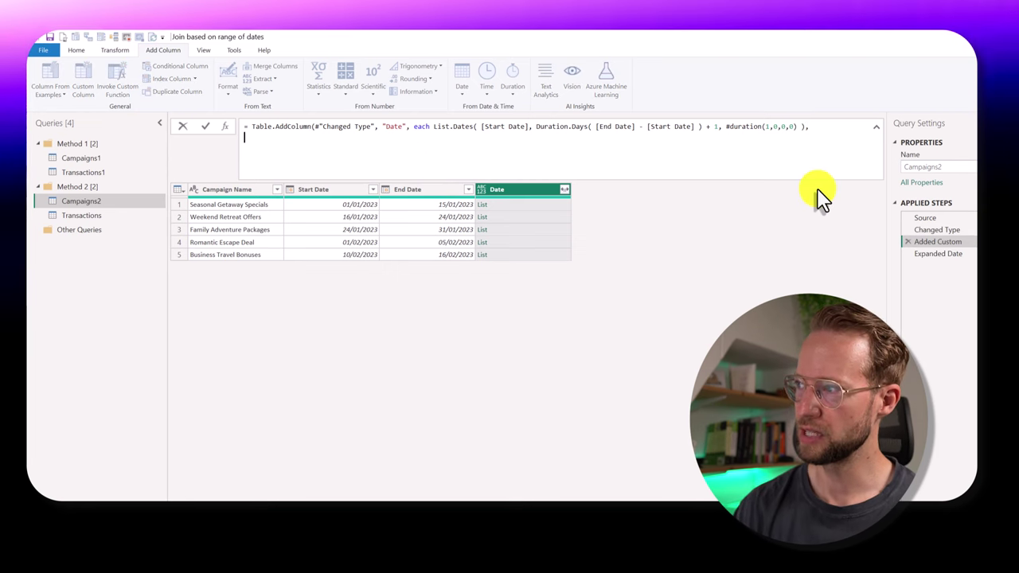
key(shift+Return)
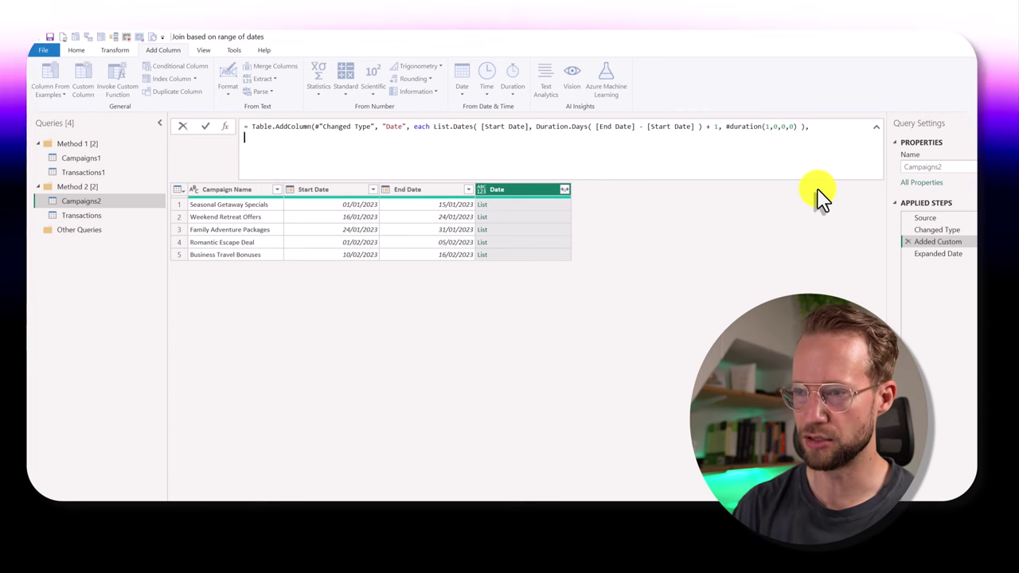
text(type ()
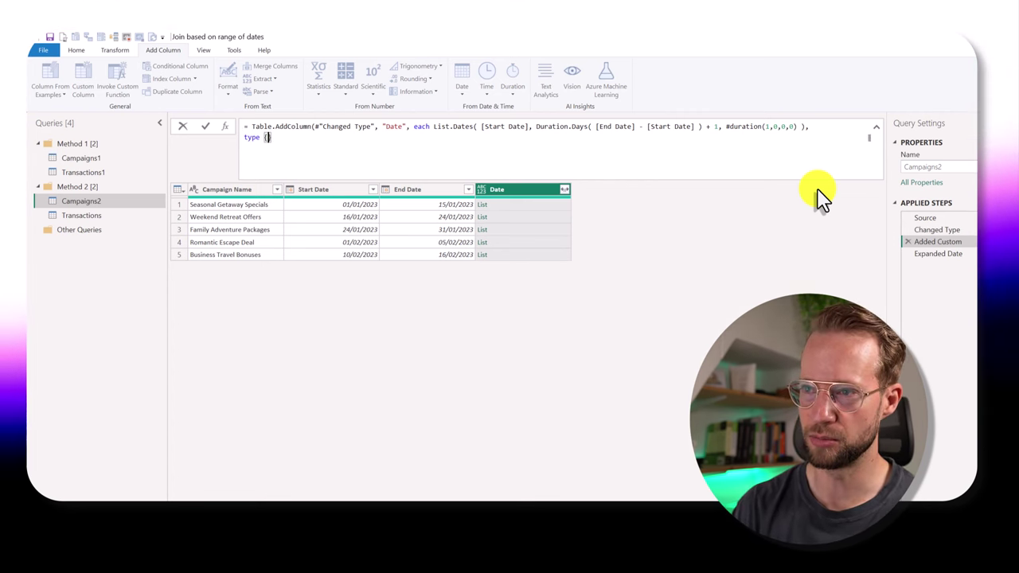
text(date)
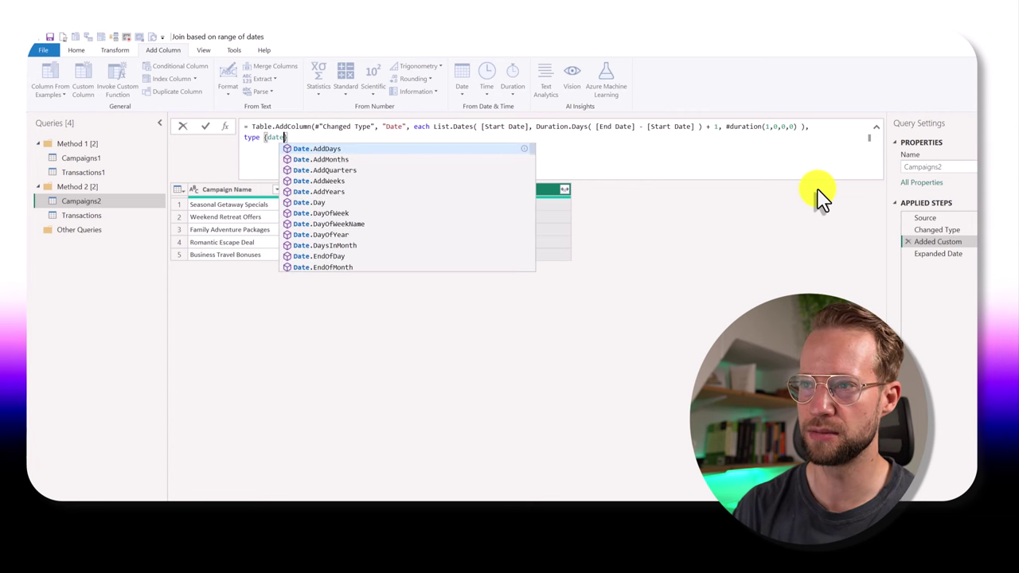
text(})
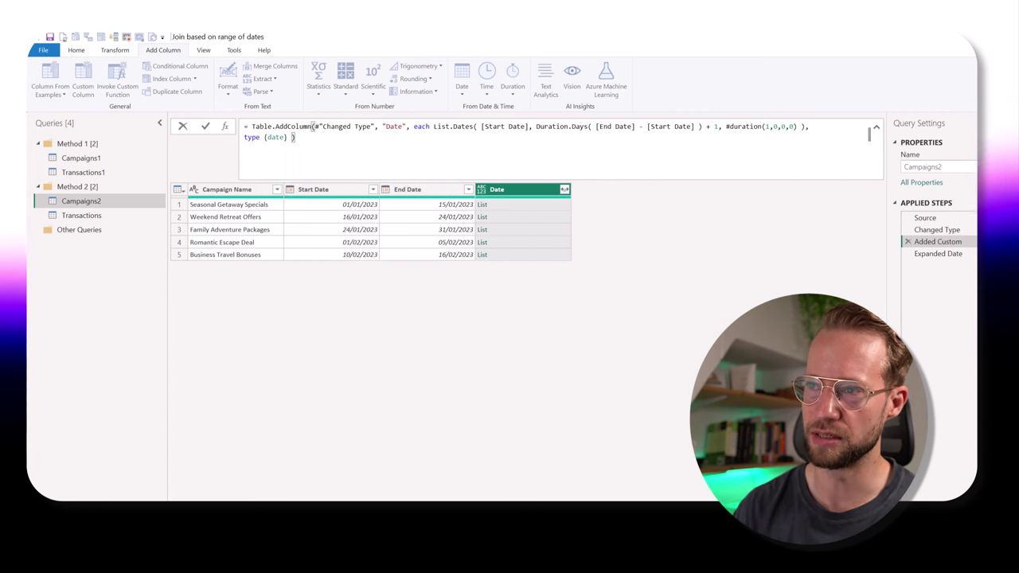
click(265, 140)
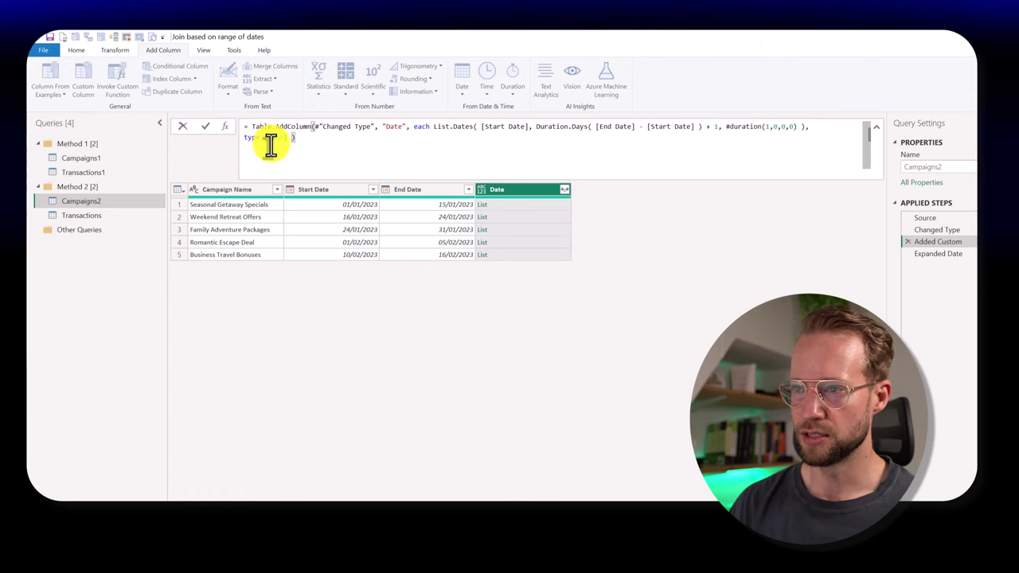
click(285, 139)
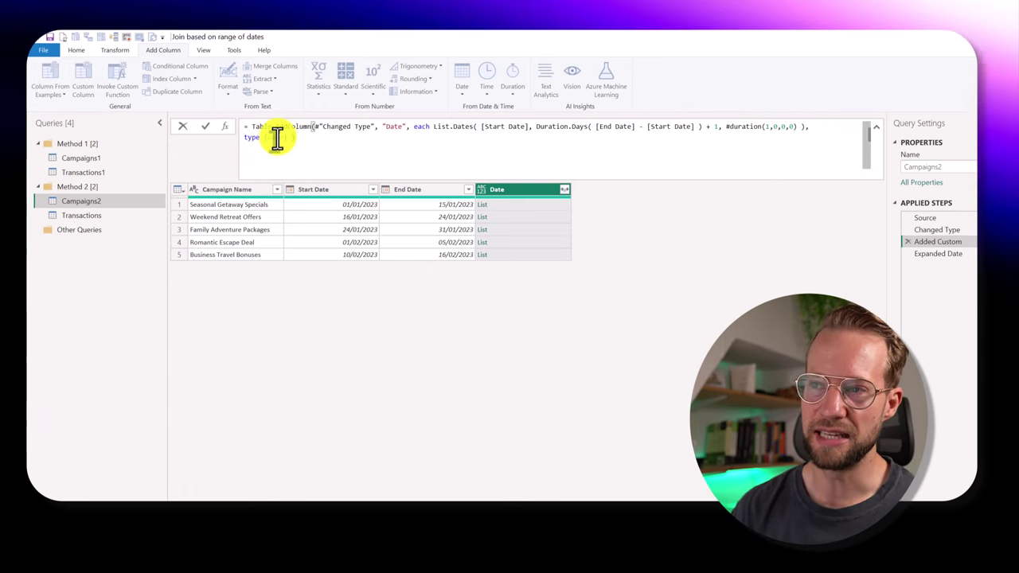
double_click(276, 137)
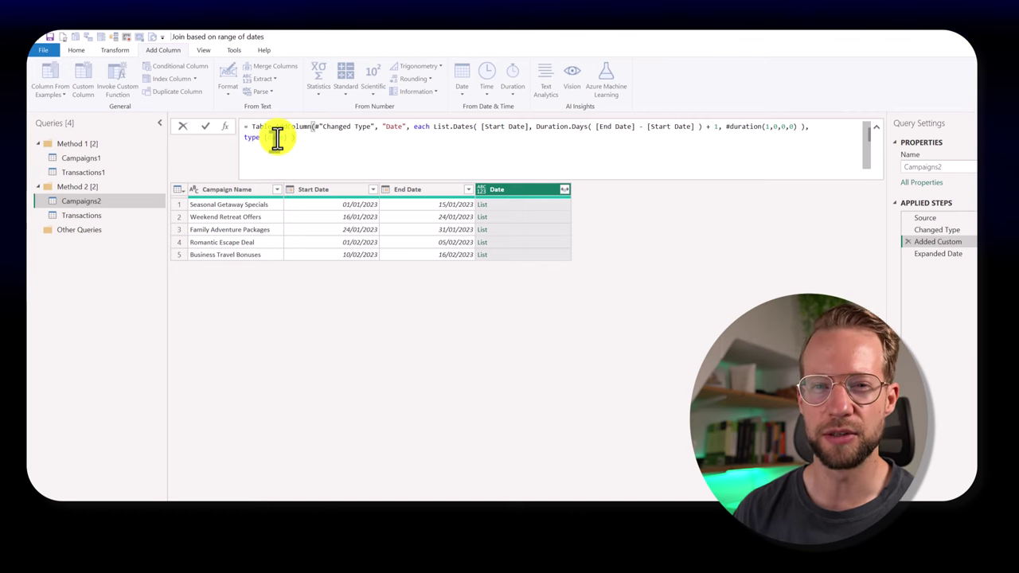
click(371, 295)
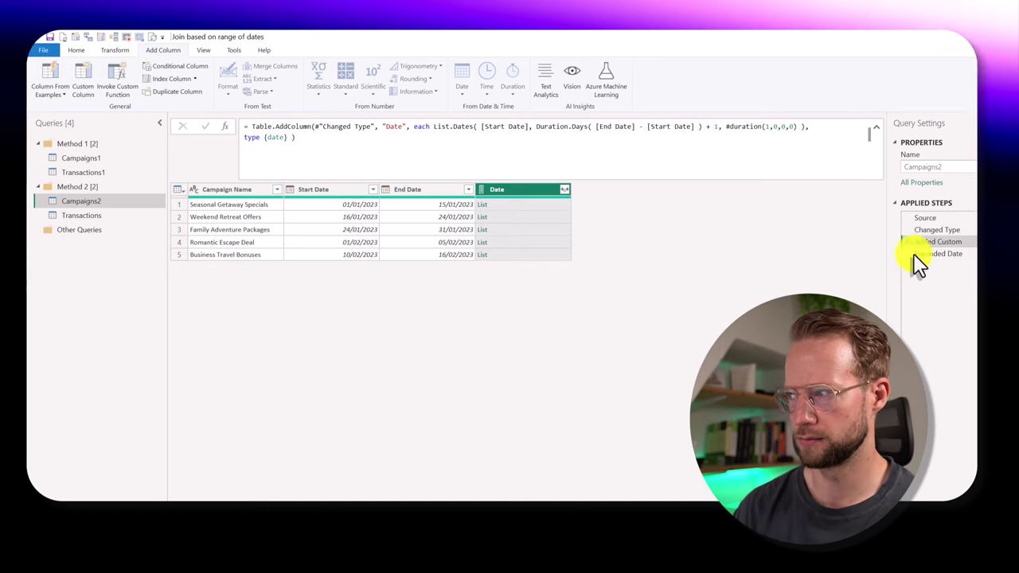
Remove the Start Date and End Date columns from Campaigns2 after the Expanded Date step
click(959, 254)
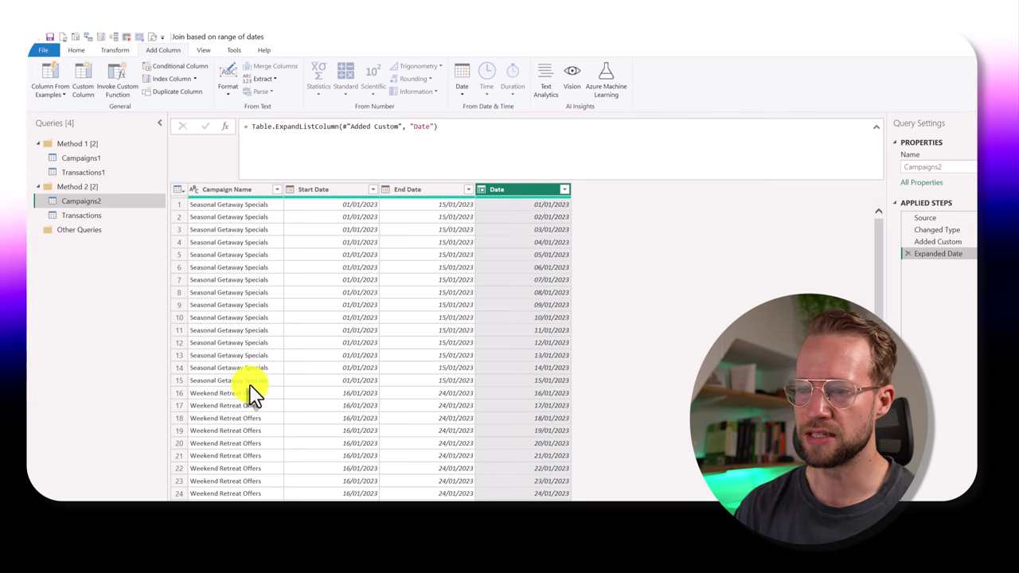
click(319, 189)
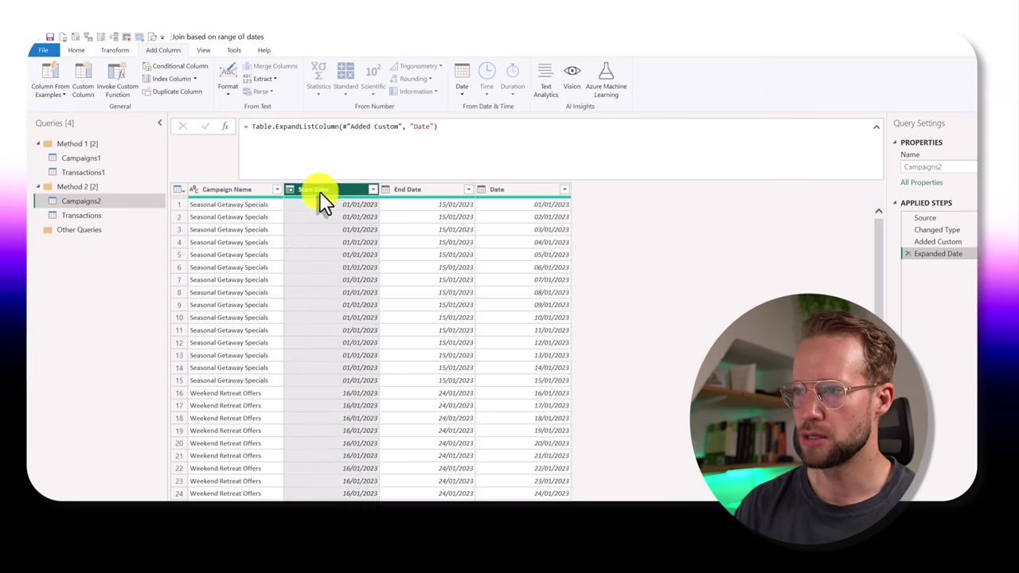
ctrl+click(416, 190)
right_click(422, 191)
click(455, 209)
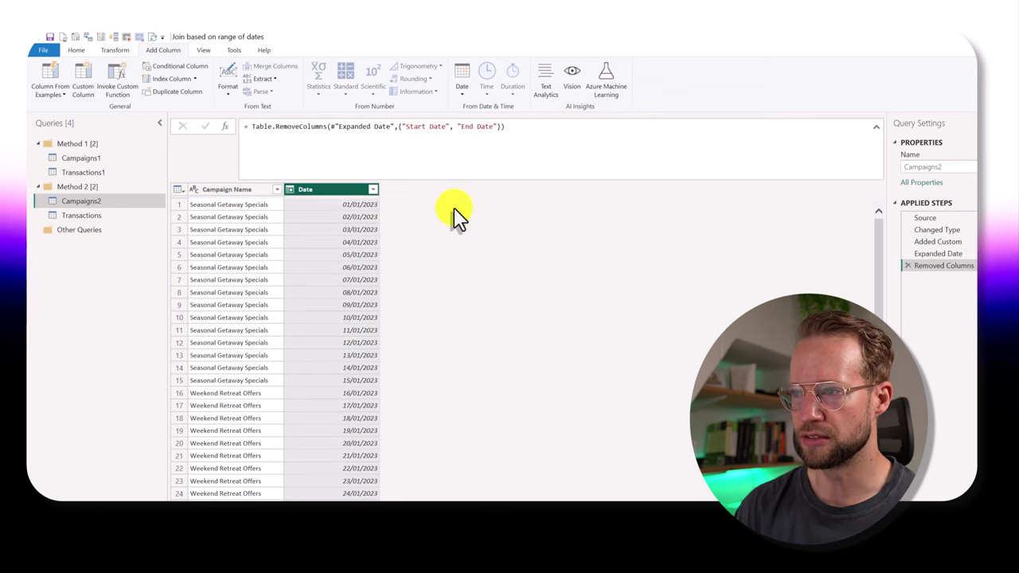
Merge Campaigns2 into the Transactions query with a left outer join on both Date columns, and expand only Campaign Name
click(101, 217)
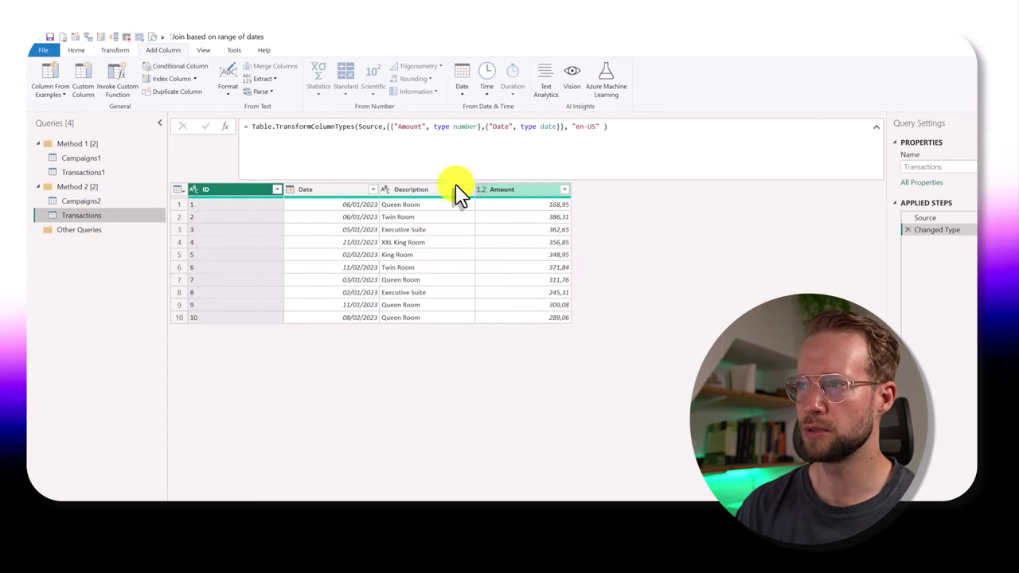
click(76, 51)
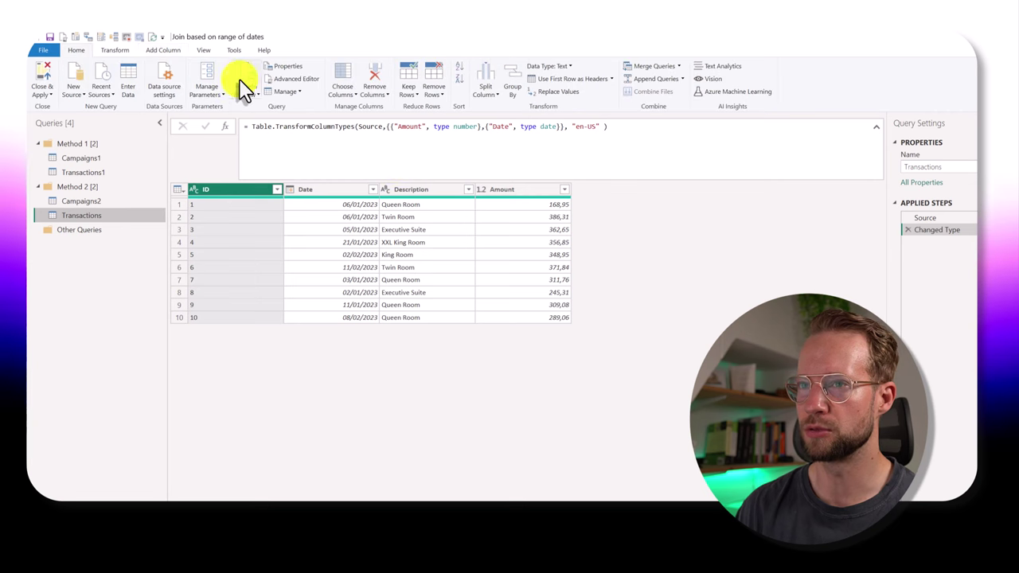
click(653, 66)
click(460, 275)
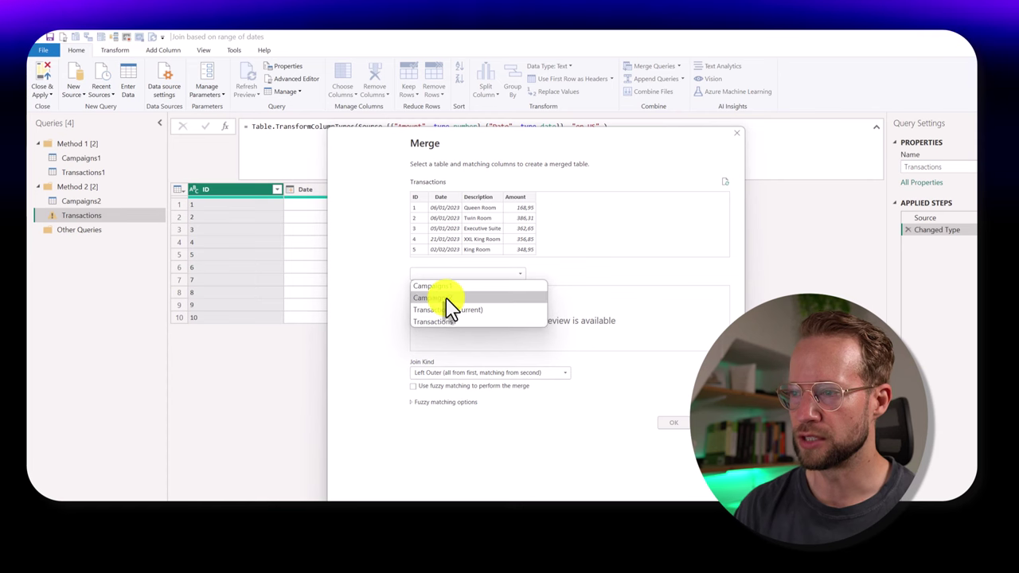
click(446, 299)
click(495, 291)
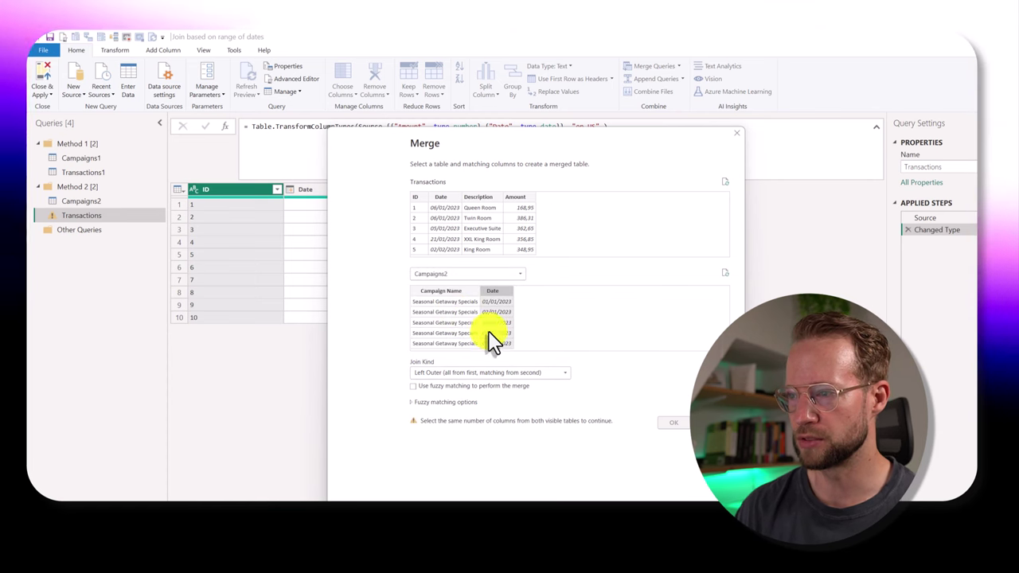
click(442, 198)
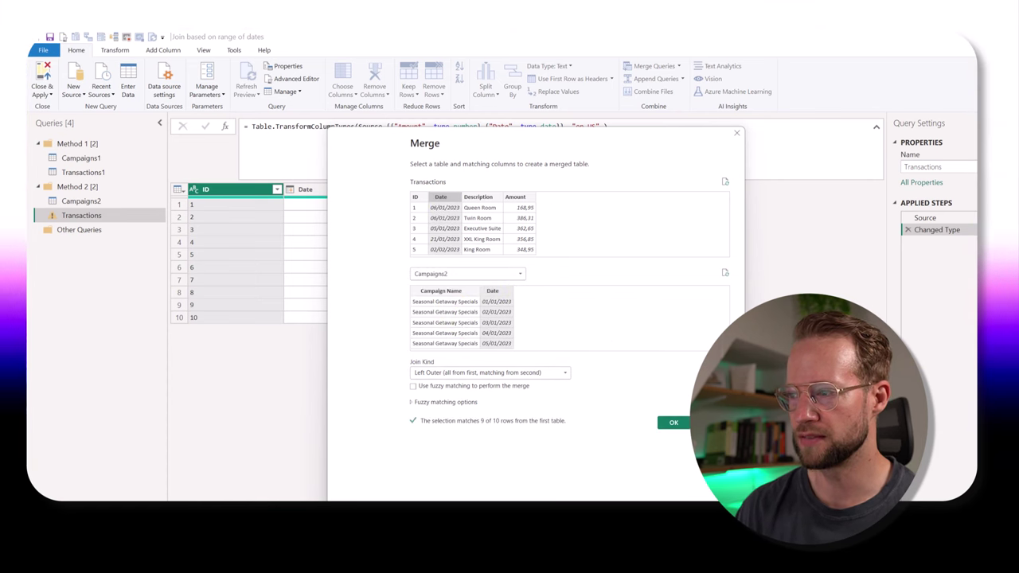
click(673, 423)
click(660, 191)
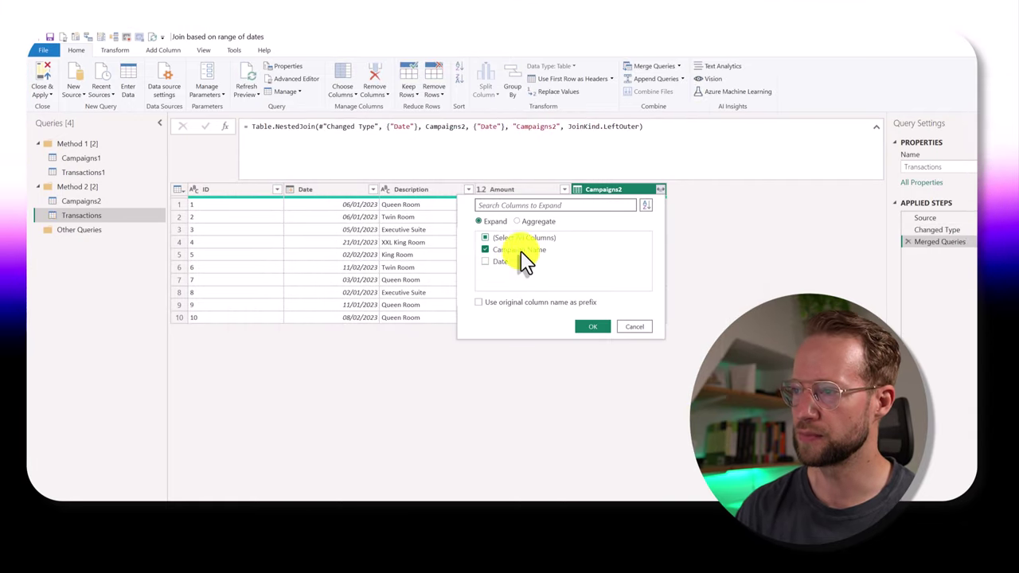
click(595, 328)
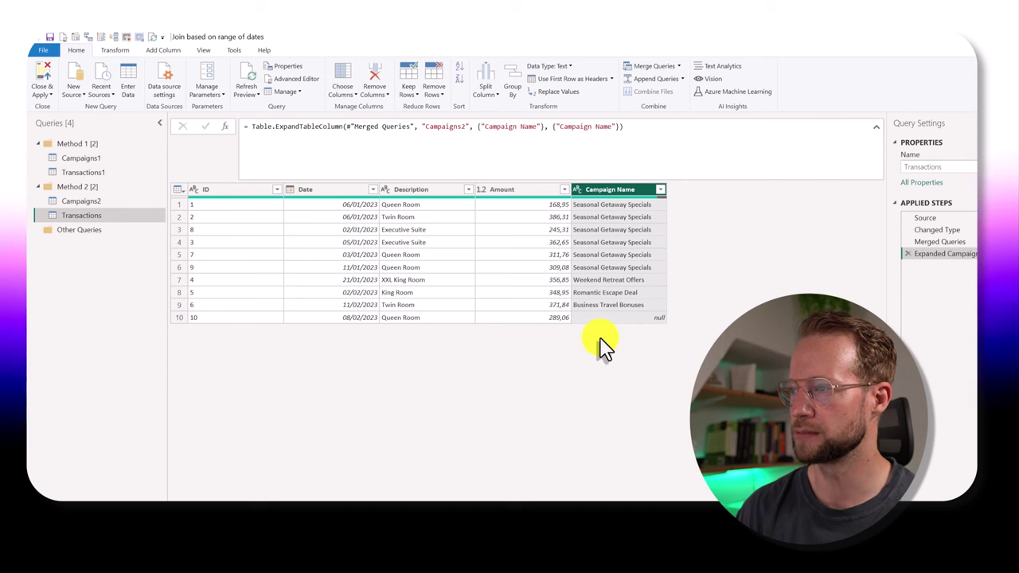